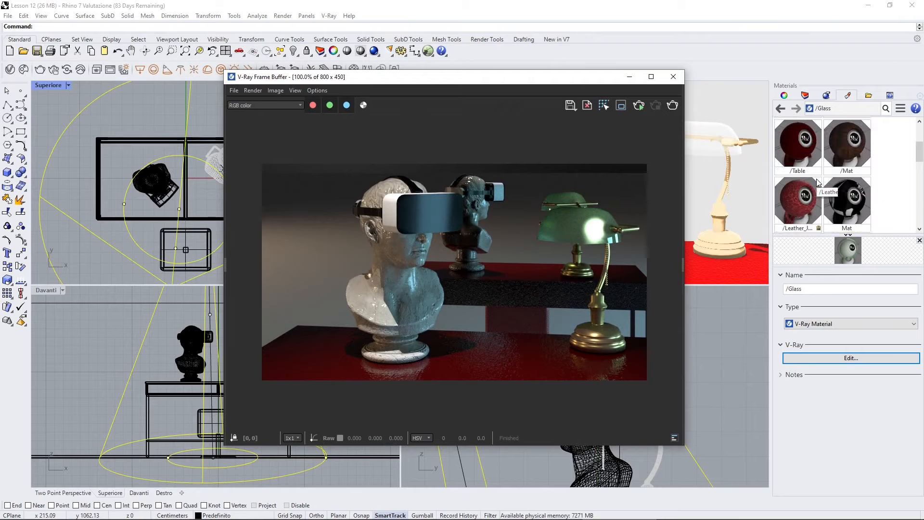
Look through the scene's material thumbnails down to the end of the material list.
{"action": "scroll", "coordinate": [815, 152], "scroll_direction": "down", "scroll_amount": 5}
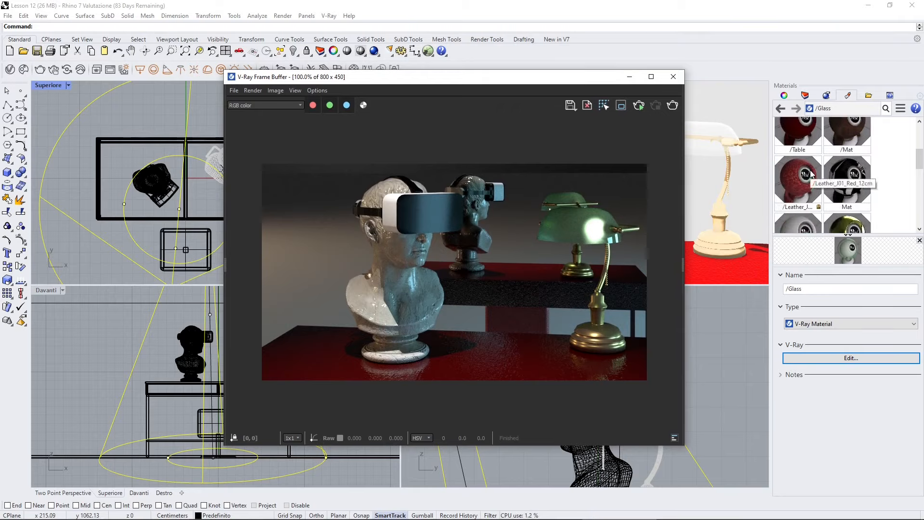
{"action": "scroll", "coordinate": [814, 170], "scroll_direction": "down", "scroll_amount": 3}
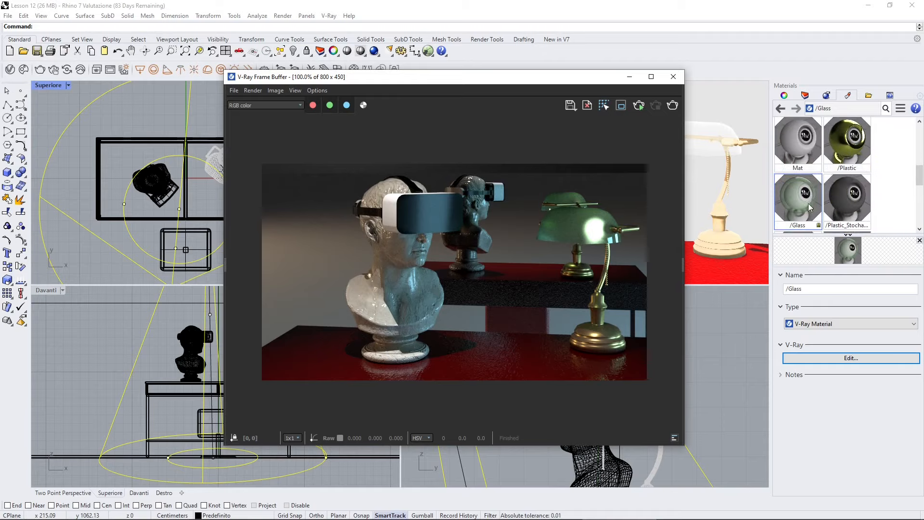
{"action": "scroll", "coordinate": [821, 184], "scroll_direction": "down", "scroll_amount": 2}
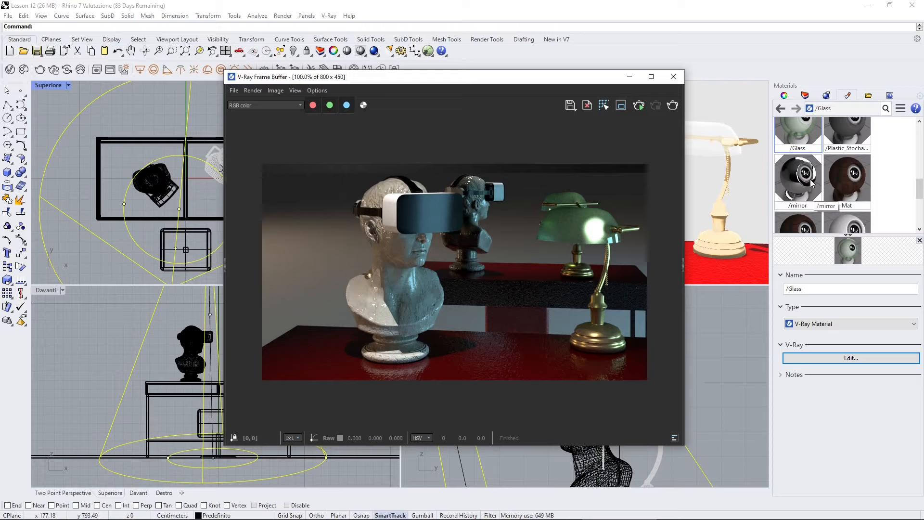
{"action": "scroll", "coordinate": [814, 178], "scroll_direction": "down", "scroll_amount": 5}
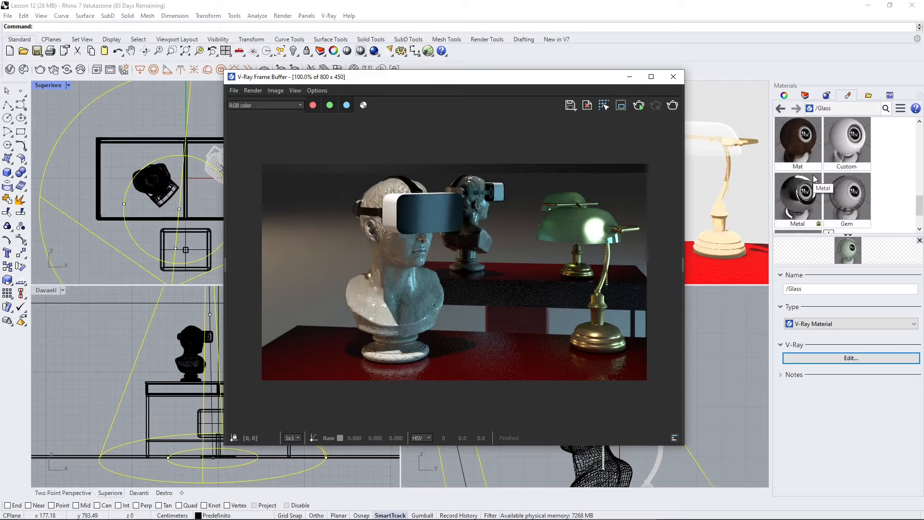
{"action": "scroll", "coordinate": [814, 178], "scroll_direction": "down", "scroll_amount": 2}
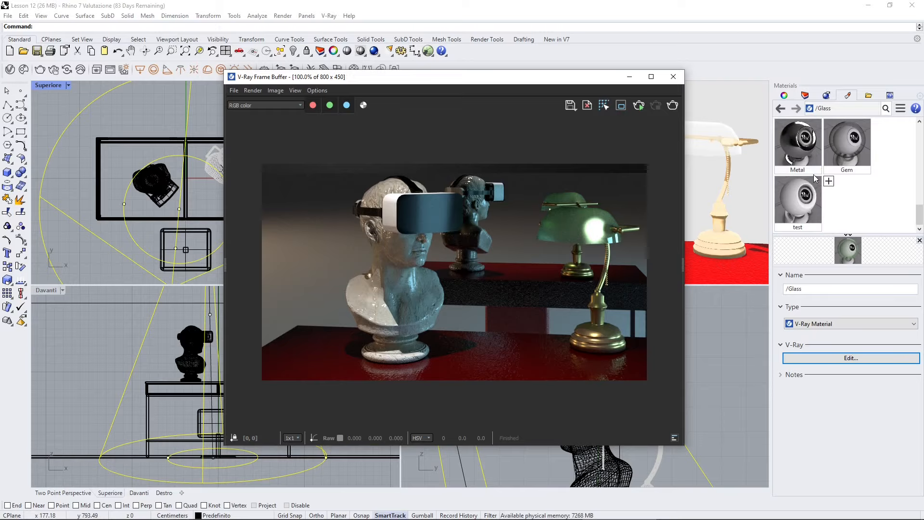
{"action": "left_click_drag", "start_coordinate": [525, 72], "coordinate": [563, 79]}
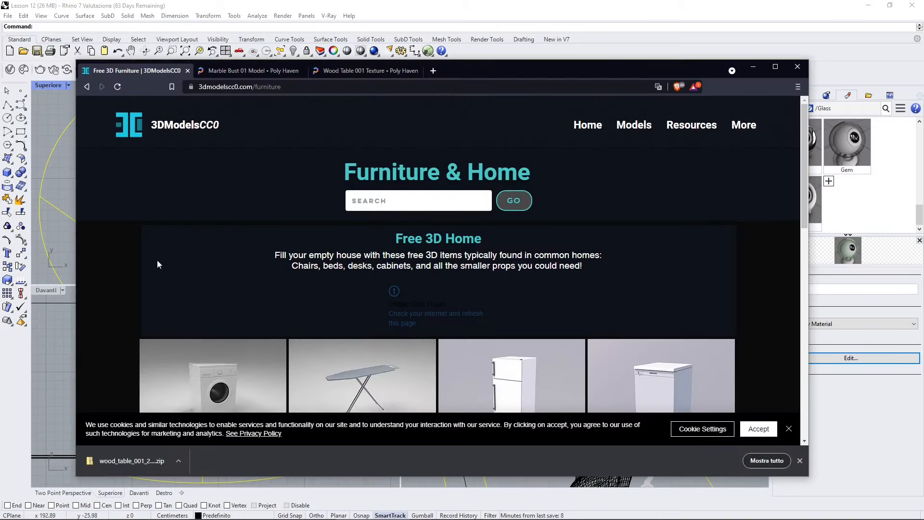
Switch to the browser and look through the free furniture models on 3dmodelscc0.com, highlighting the site's address.
{"action": "left_click", "coordinate": [204, 89]}
{"action": "left_click_drag", "start_coordinate": [239, 89], "coordinate": [239, 89]}
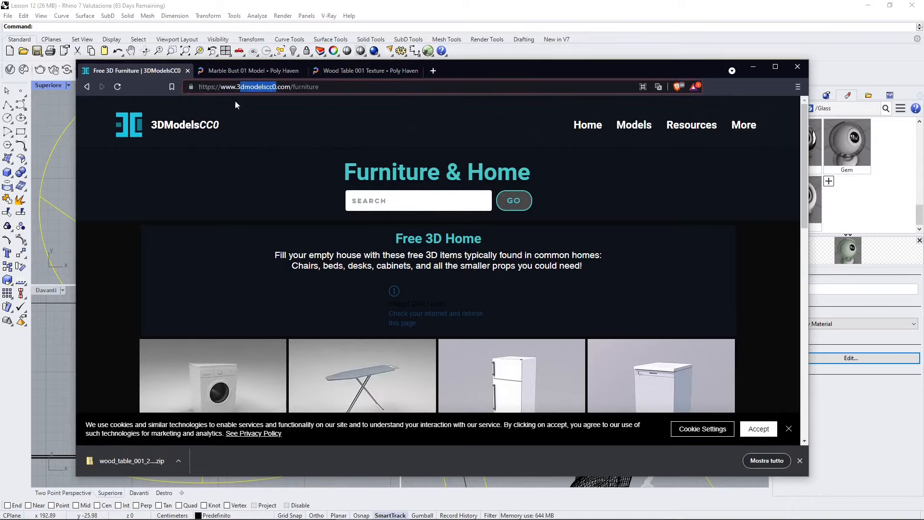
{"action": "left_click", "coordinate": [241, 166]}
{"action": "scroll", "coordinate": [314, 205], "scroll_direction": "down", "scroll_amount": 3}
{"action": "scroll", "coordinate": [317, 215], "scroll_direction": "down", "scroll_amount": 4}
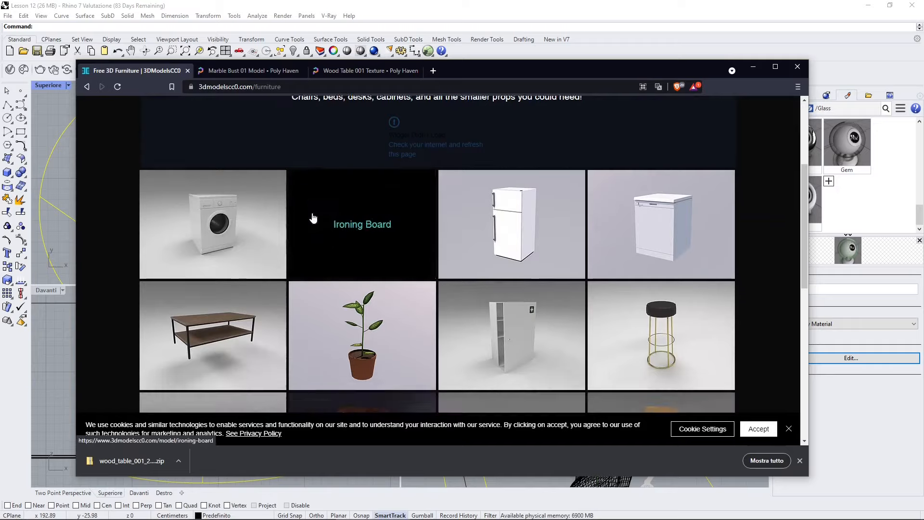
{"action": "scroll", "coordinate": [264, 262], "scroll_direction": "down", "scroll_amount": 2}
{"action": "scroll", "coordinate": [272, 262], "scroll_direction": "down", "scroll_amount": 3}
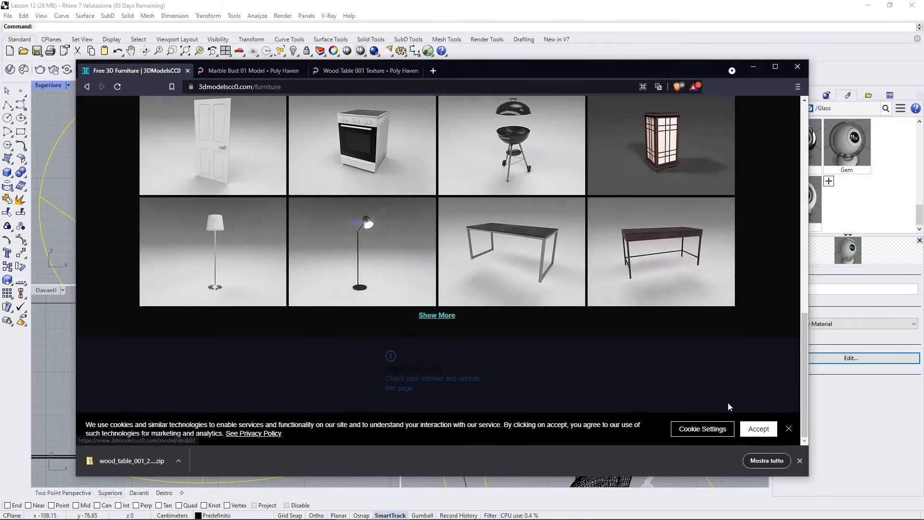
{"action": "scroll", "coordinate": [611, 283], "scroll_direction": "up", "scroll_amount": 10}
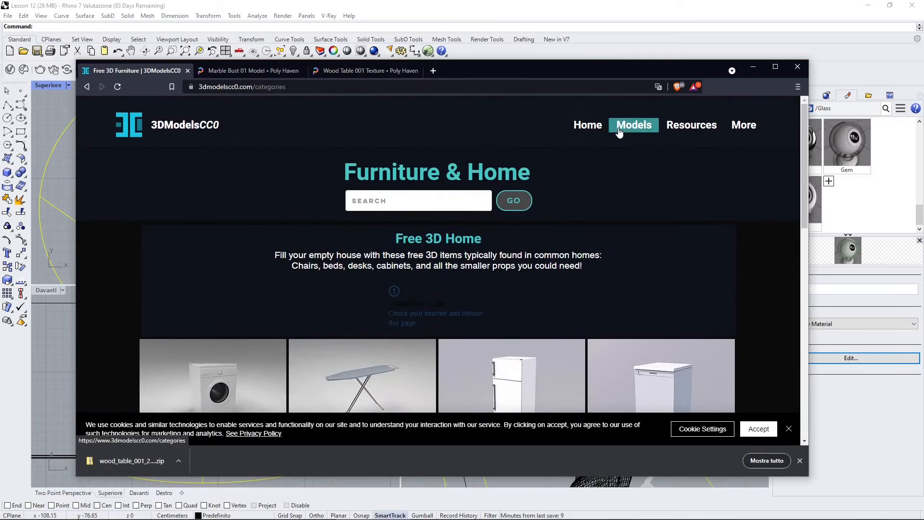
Open the Electronics & Gadgets category from the site's model categories and look at its first models.
{"action": "left_click", "coordinate": [620, 130]}
{"action": "scroll", "coordinate": [479, 241], "scroll_direction": "down", "scroll_amount": 3}
{"action": "scroll", "coordinate": [479, 243], "scroll_direction": "down", "scroll_amount": 1}
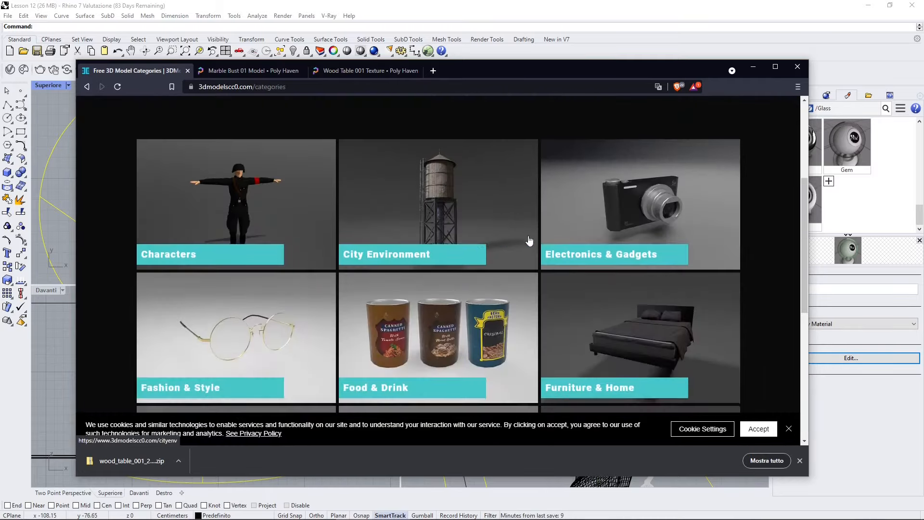
{"action": "left_click", "coordinate": [615, 218]}
{"action": "scroll", "coordinate": [616, 218], "scroll_direction": "down", "scroll_amount": 3}
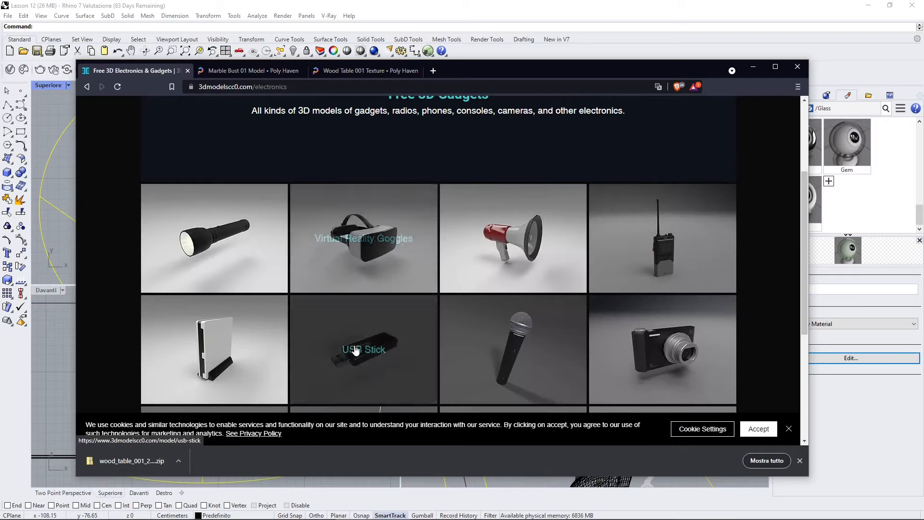
{"action": "scroll", "coordinate": [365, 351], "scroll_direction": "up", "scroll_amount": 3}
Load all remaining Electronics & Gadgets models and browse to the end of the list.
{"action": "left_click_drag", "start_coordinate": [538, 78], "coordinate": [519, 57]}
{"action": "scroll", "coordinate": [570, 236], "scroll_direction": "down", "scroll_amount": 8}
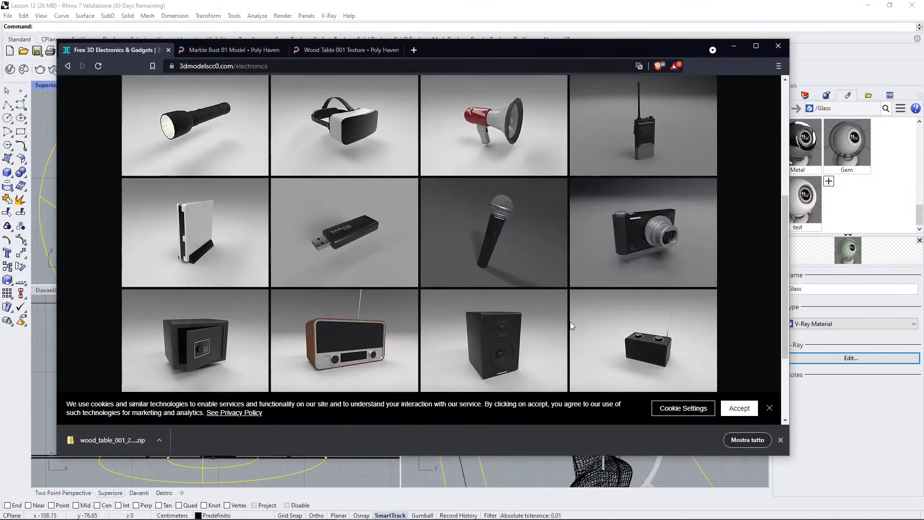
{"action": "scroll", "coordinate": [529, 289], "scroll_direction": "down", "scroll_amount": 5}
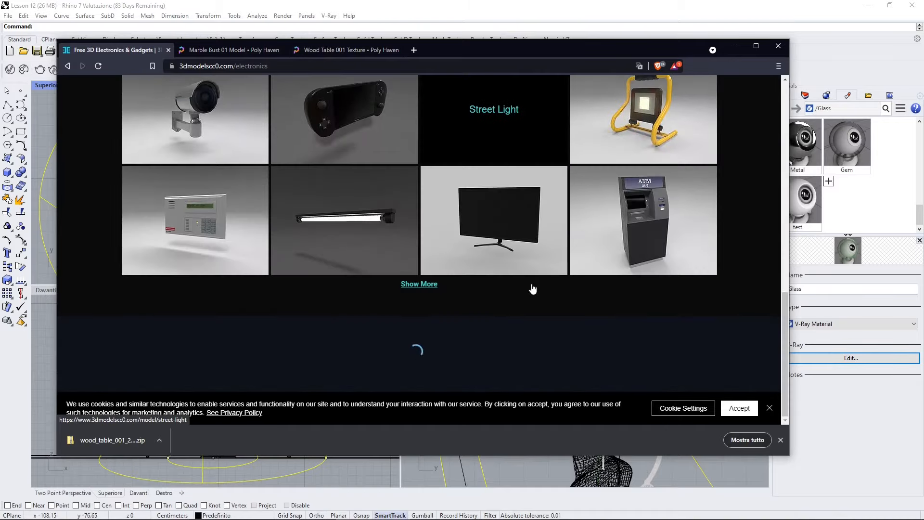
{"action": "left_click", "coordinate": [423, 285]}
{"action": "scroll", "coordinate": [425, 289], "scroll_direction": "down", "scroll_amount": 5}
{"action": "left_click", "coordinate": [420, 285]}
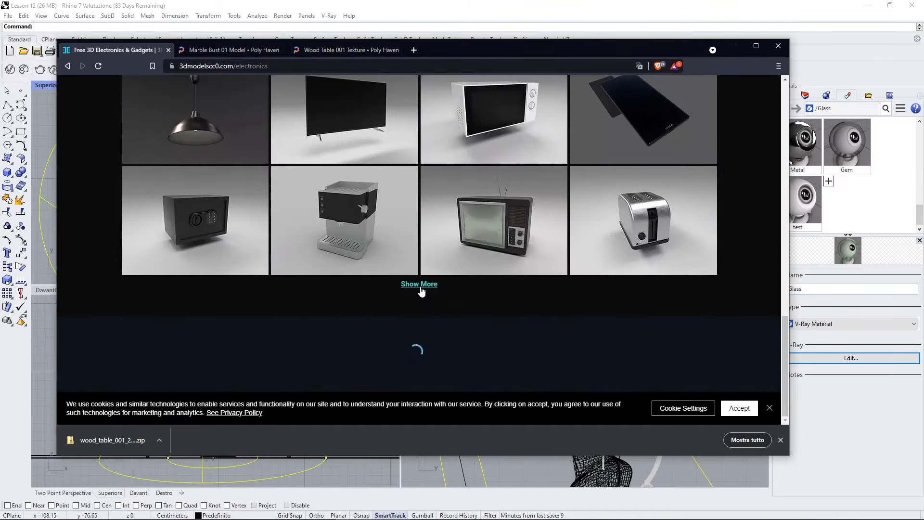
{"action": "scroll", "coordinate": [461, 303], "scroll_direction": "down", "scroll_amount": 2}
{"action": "scroll", "coordinate": [476, 303], "scroll_direction": "down", "scroll_amount": 2}
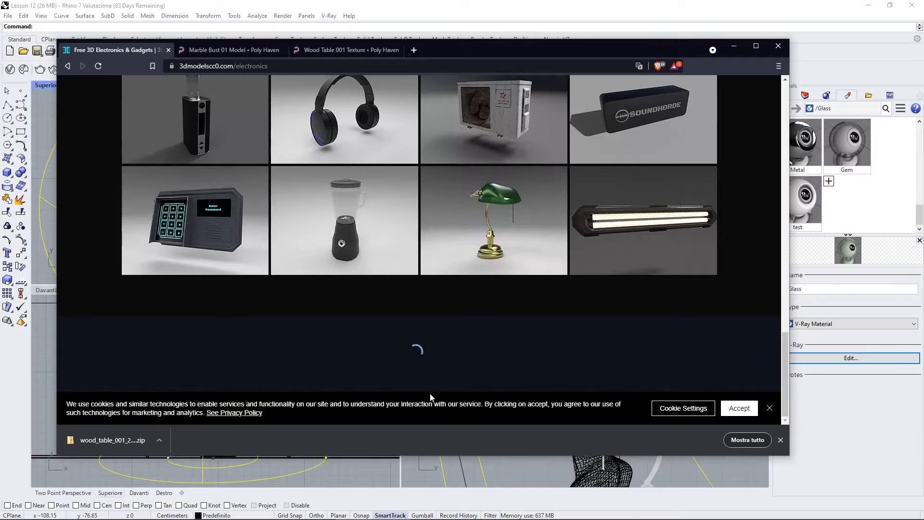
Open the Banker's Lamp model page and review its licence, download details and preview image.
{"action": "left_click", "coordinate": [487, 246]}
{"action": "scroll", "coordinate": [447, 284], "scroll_direction": "down", "scroll_amount": 5}
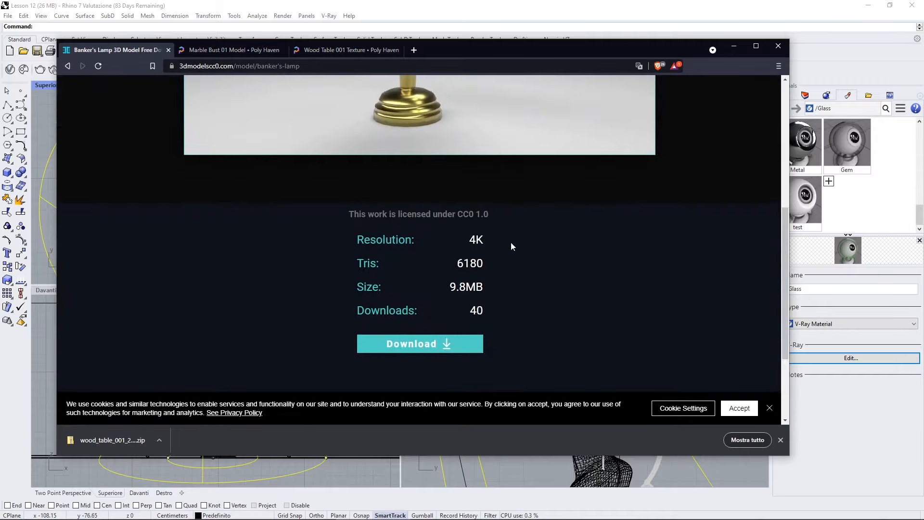
{"action": "scroll", "coordinate": [510, 241], "scroll_direction": "up", "scroll_amount": 4}
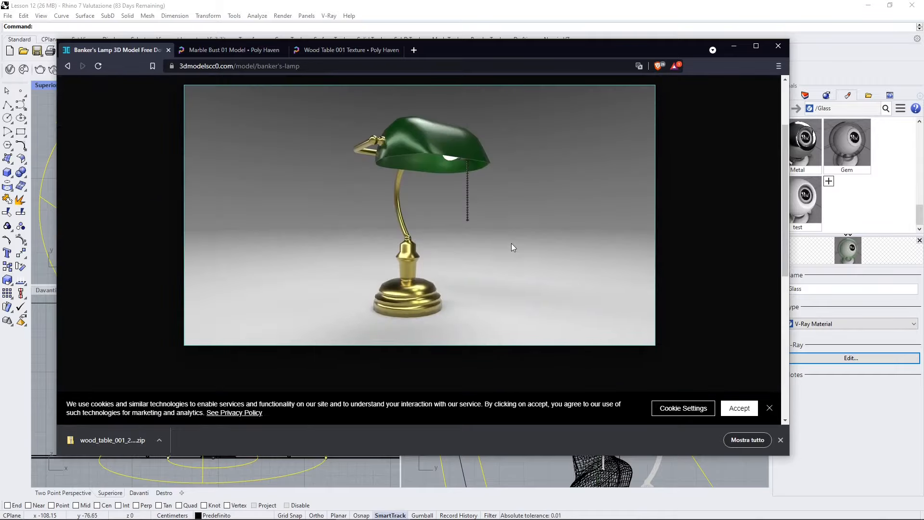
Show the Marble Bust 01 page on Poly Haven, highlight the polyhaven.com address and check the download format choice.
{"action": "left_click", "coordinate": [247, 54]}
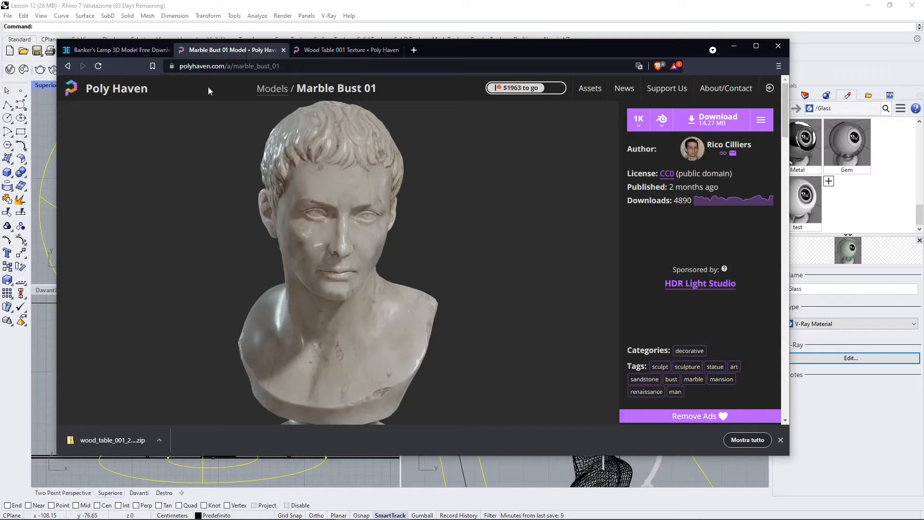
{"action": "left_click", "coordinate": [236, 65]}
{"action": "left_click", "coordinate": [236, 65]}
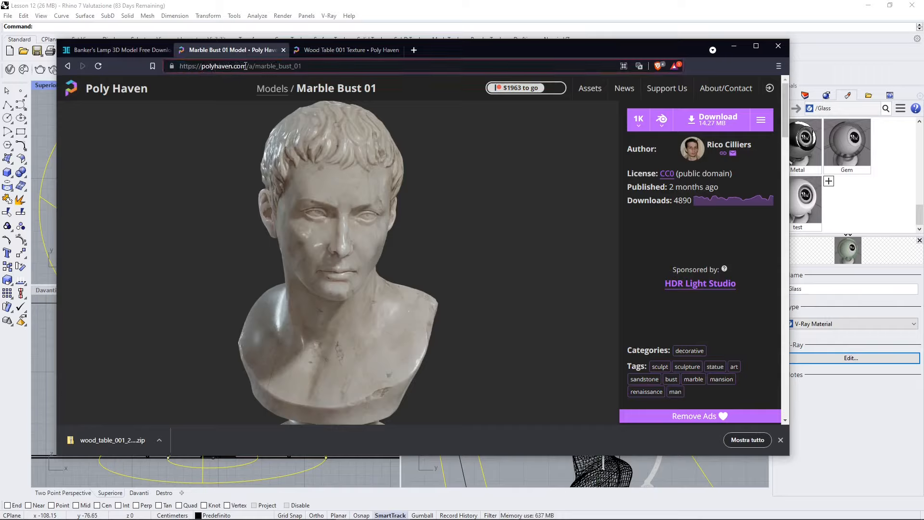
{"action": "left_click_drag", "start_coordinate": [246, 66], "coordinate": [206, 68]}
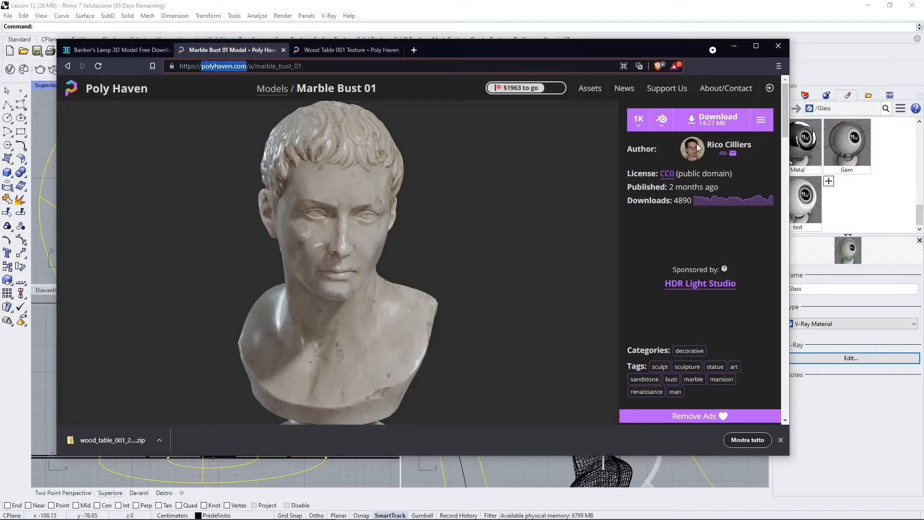
{"action": "left_click", "coordinate": [662, 131]}
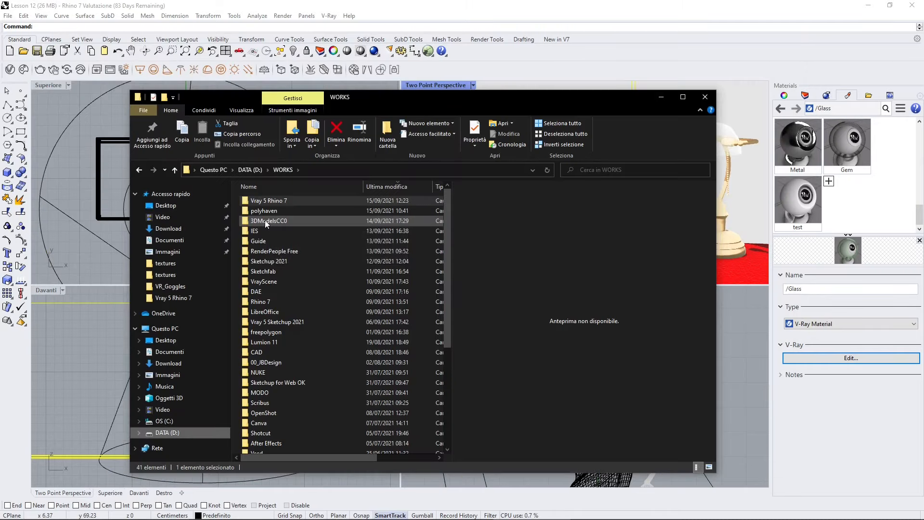
In File Explorer, go to polyhaven > Marble Bust > marble_bust_01_1k.blend and open the Blender file marble_bust_01_1k.
{"action": "double_click", "coordinate": [266, 211]}
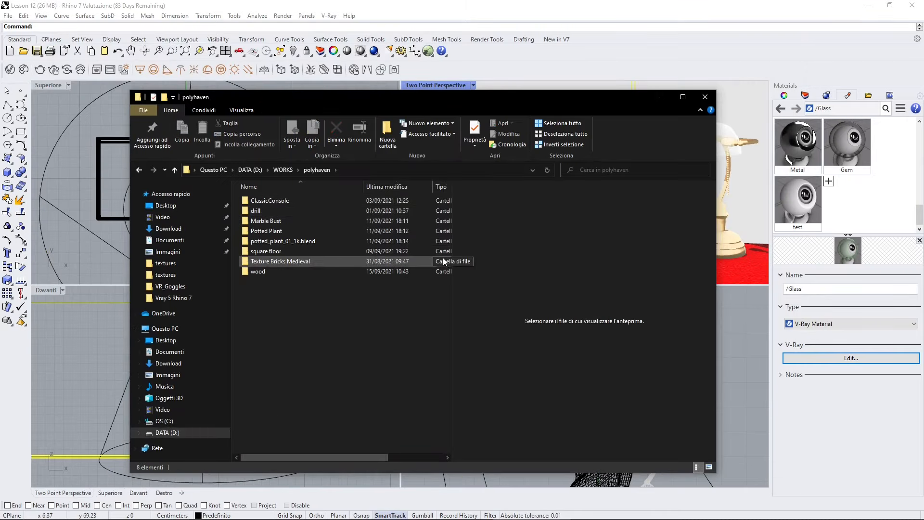
{"action": "left_click_drag", "start_coordinate": [452, 268], "coordinate": [360, 268]}
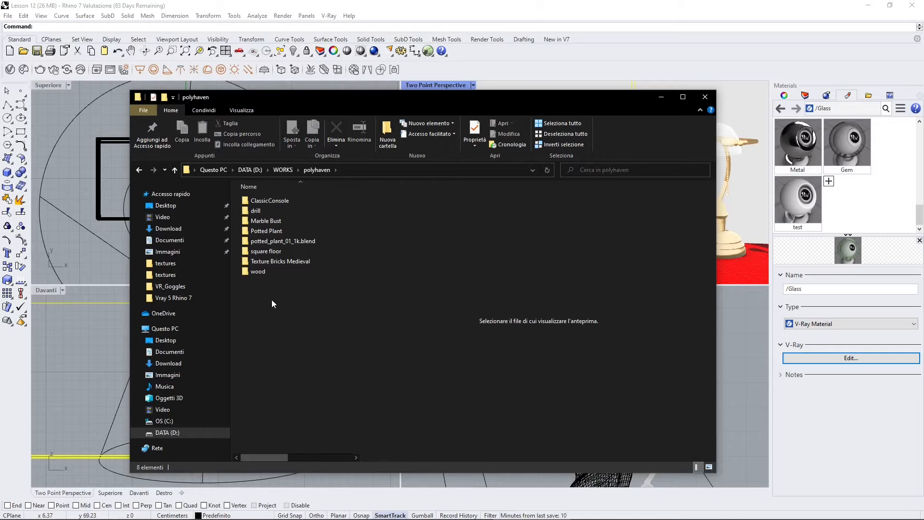
{"action": "double_click", "coordinate": [272, 221]}
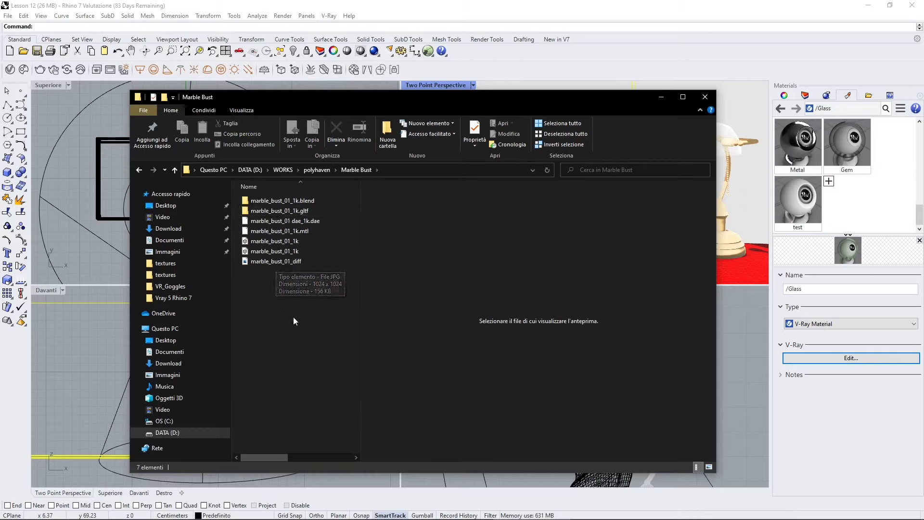
{"action": "left_click", "coordinate": [294, 204]}
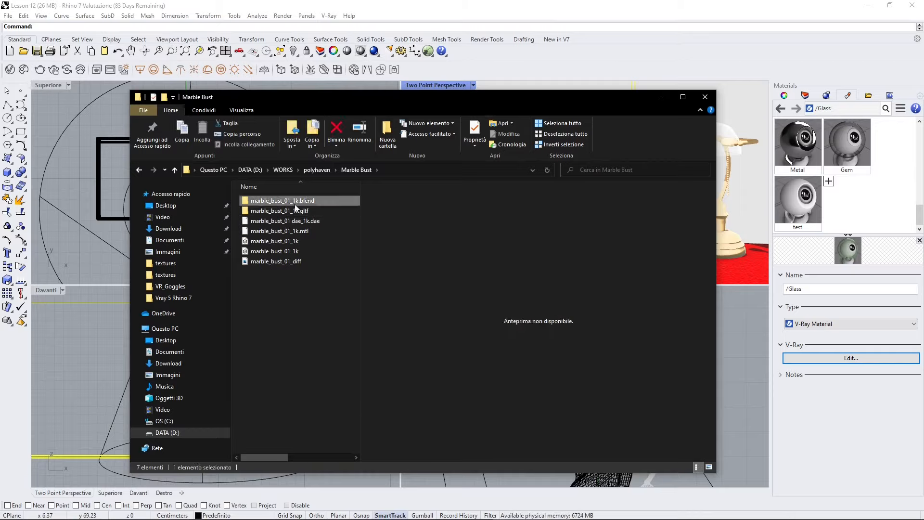
{"action": "double_click", "coordinate": [270, 201]}
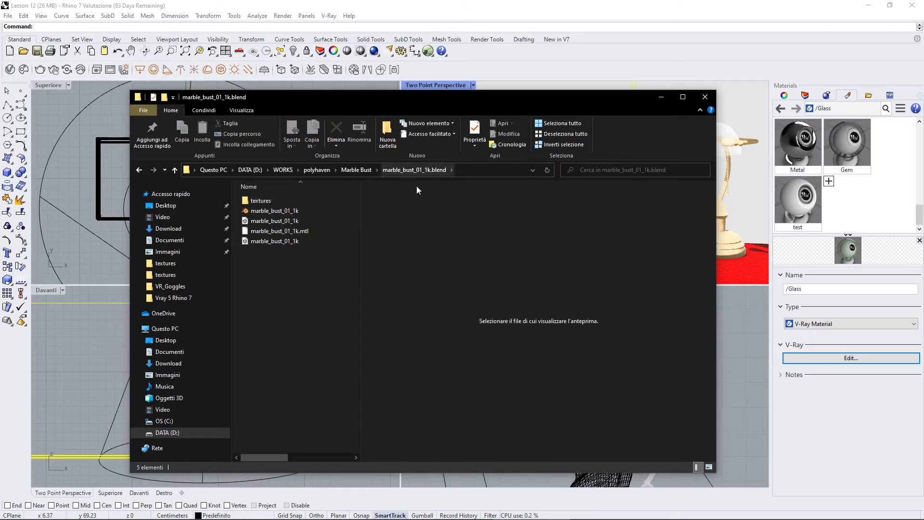
{"action": "left_click", "coordinate": [258, 212]}
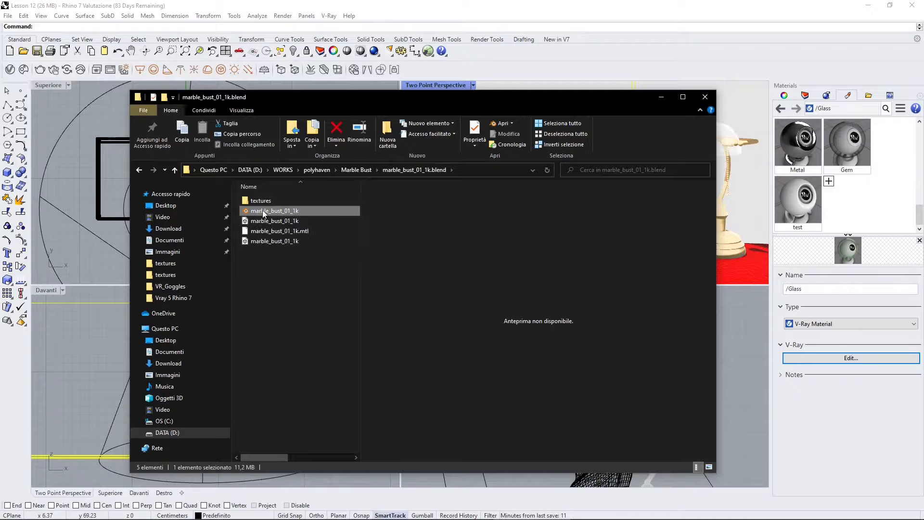
{"action": "double_click", "coordinate": [262, 211]}
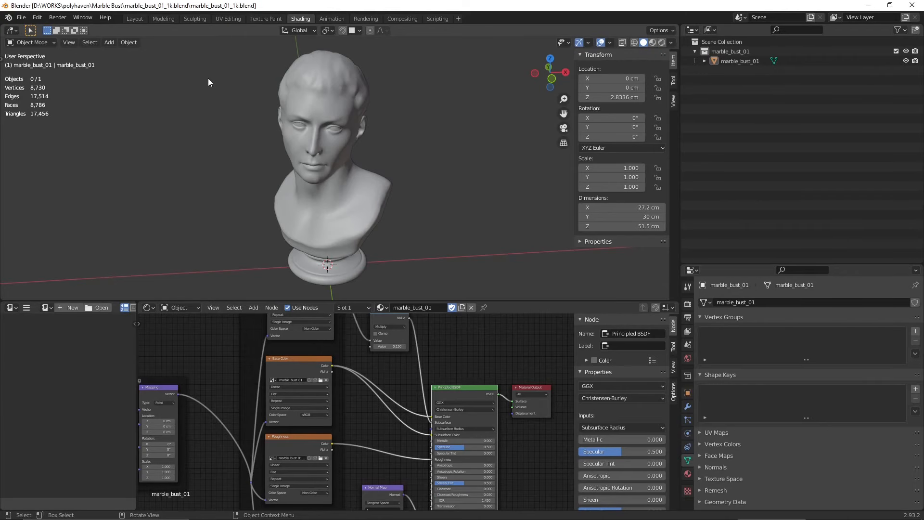
View the FBX export options for the marble bust, dismiss them without exporting and close Blender.
{"action": "left_click", "coordinate": [22, 18]}
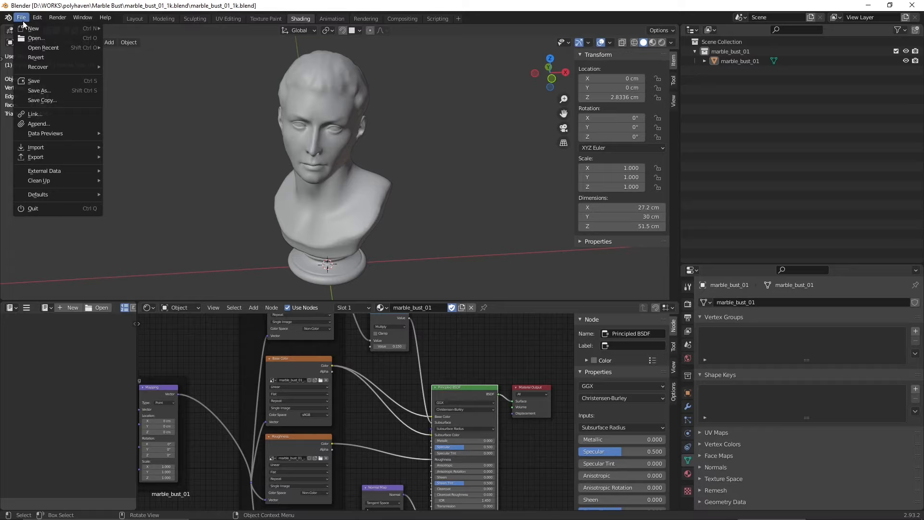
{"action": "mouse_move", "coordinate": [56, 163]}
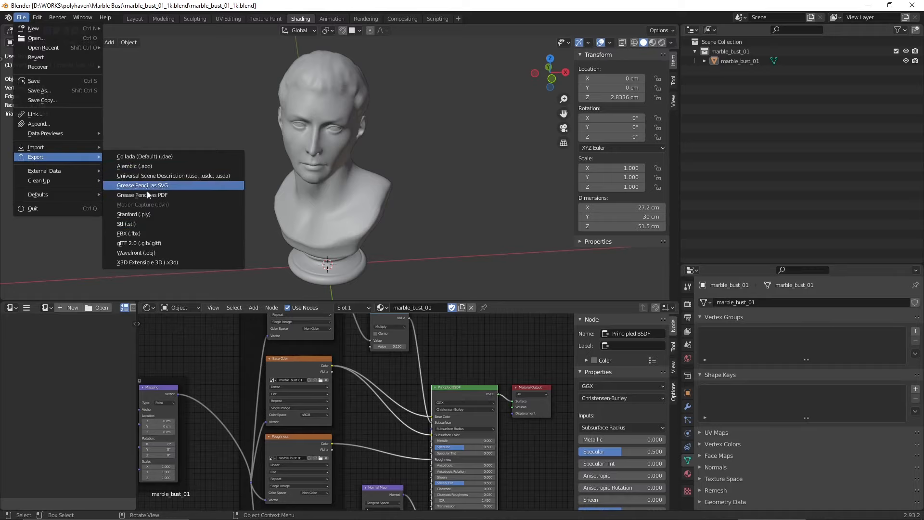
{"action": "left_click", "coordinate": [134, 234]}
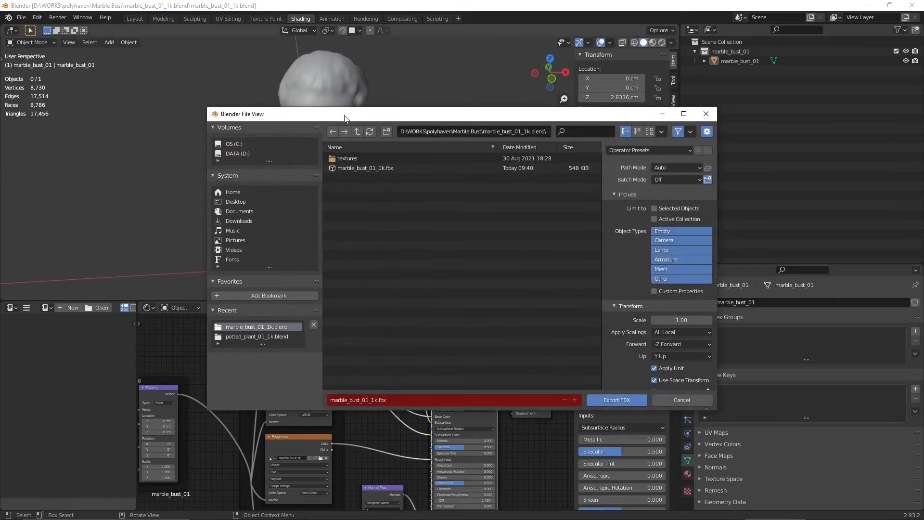
{"action": "left_click_drag", "start_coordinate": [344, 116], "coordinate": [255, 62]}
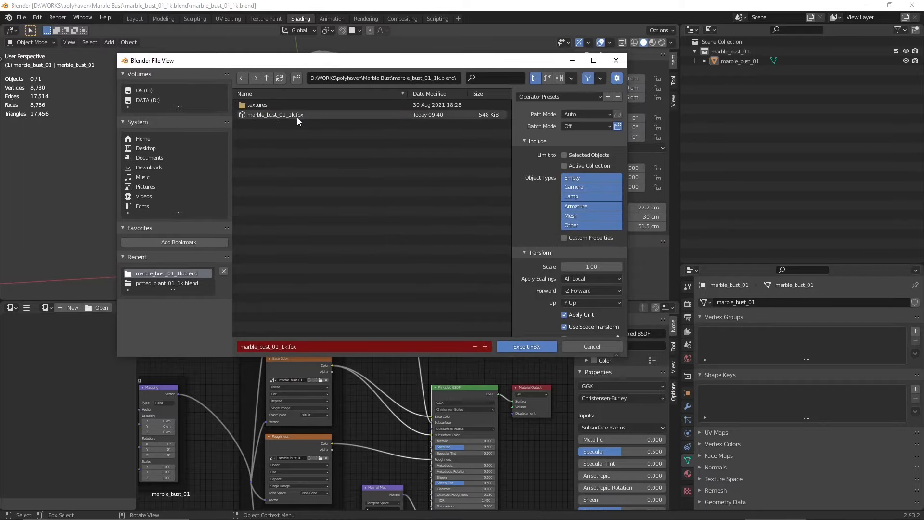
{"action": "left_click", "coordinate": [615, 60]}
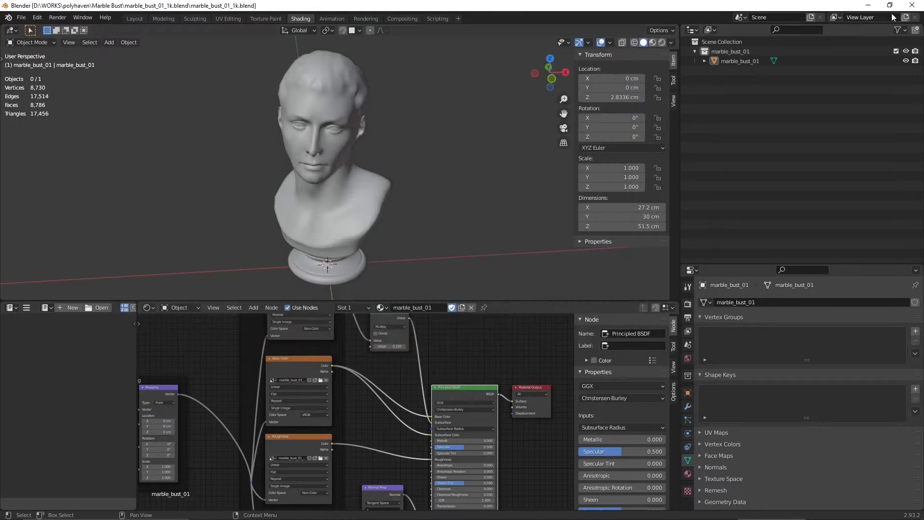
{"action": "left_click", "coordinate": [919, 7]}
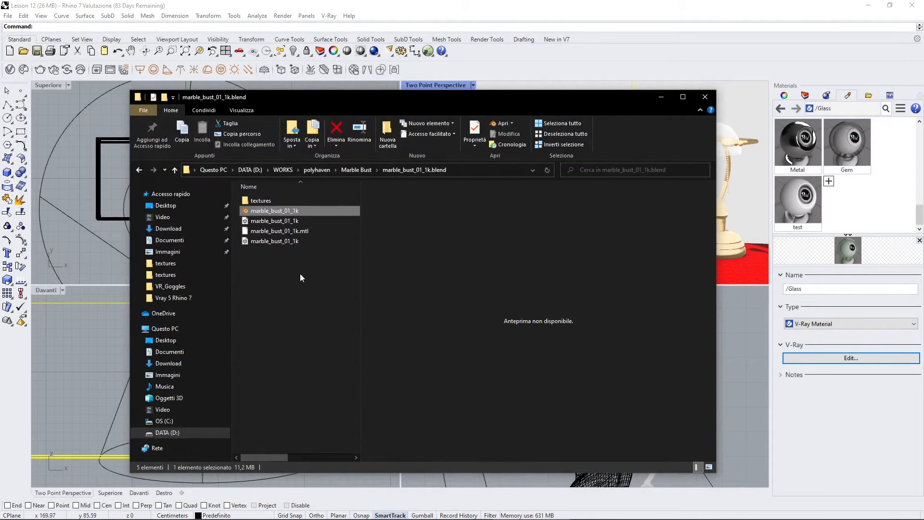
Check the file type of the first 3D object marble_bust_01_1k in its properties and highlight the .fbx extension.
{"action": "left_click", "coordinate": [288, 225]}
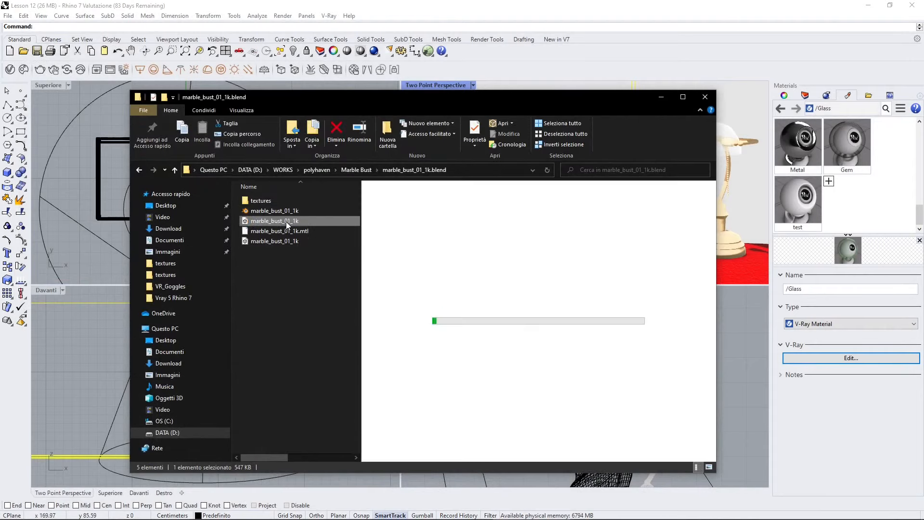
{"action": "right_click", "coordinate": [287, 225]}
{"action": "left_click", "coordinate": [313, 402]}
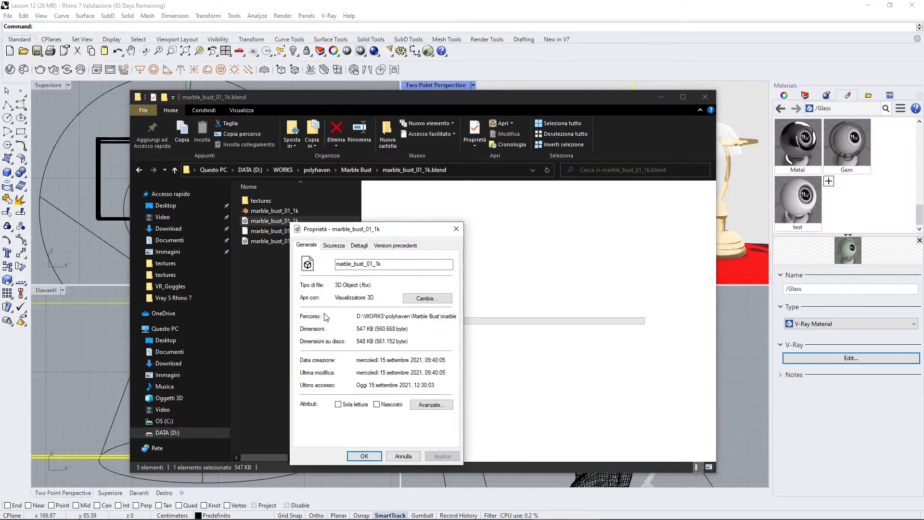
{"action": "left_click_drag", "start_coordinate": [371, 284], "coordinate": [362, 284]}
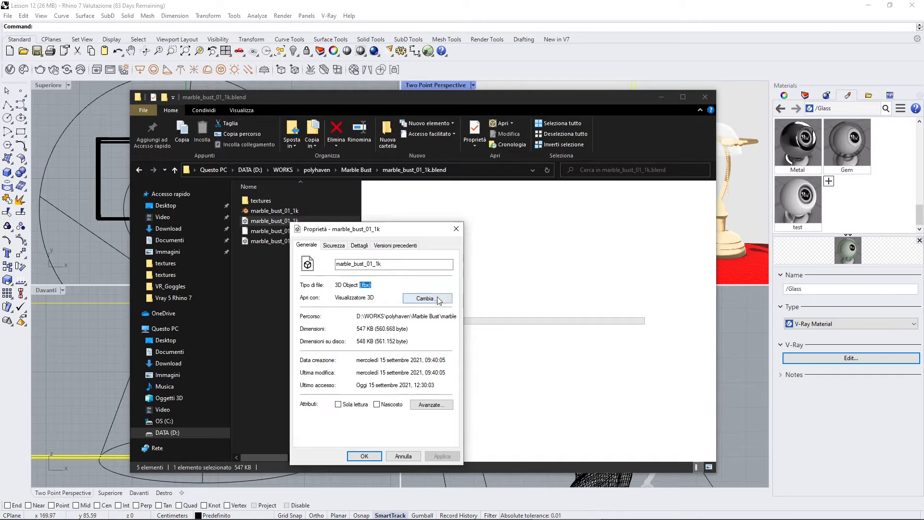
{"action": "left_click", "coordinate": [455, 229]}
Bring the marble_bust_01_1k FBX into the Rhino scene as an inserted, embedded block named marble_bus, keeping the default FBX import options.
{"action": "left_click_drag", "start_coordinate": [455, 99], "coordinate": [605, 86]}
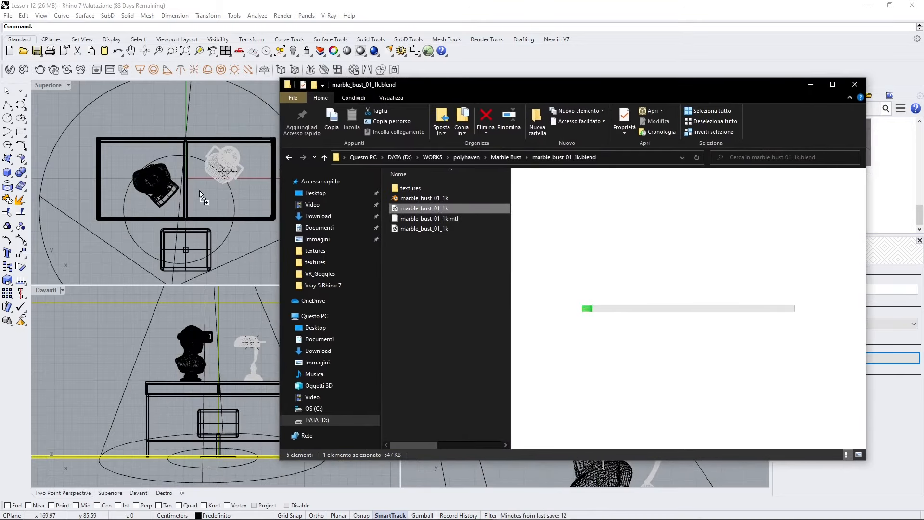
{"action": "left_click_drag", "start_coordinate": [395, 210], "coordinate": [210, 193]}
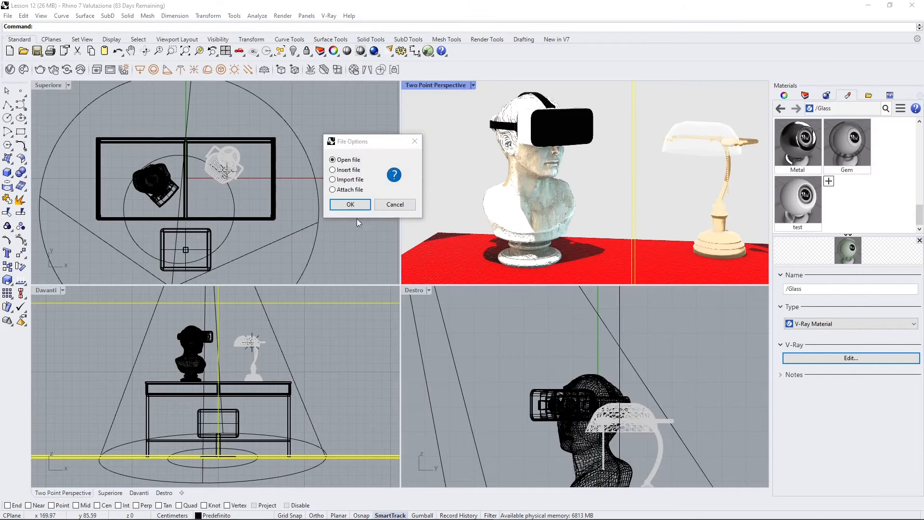
{"action": "left_click", "coordinate": [349, 205]}
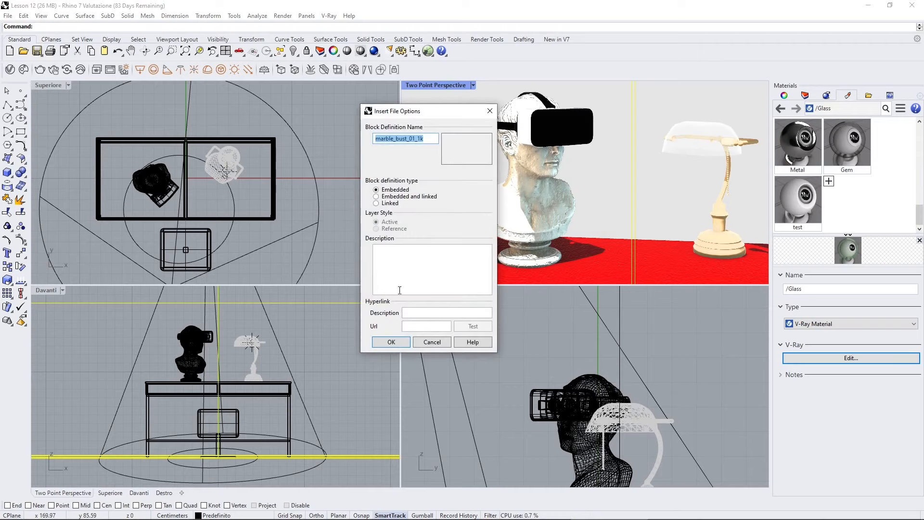
{"action": "left_click", "coordinate": [400, 139]}
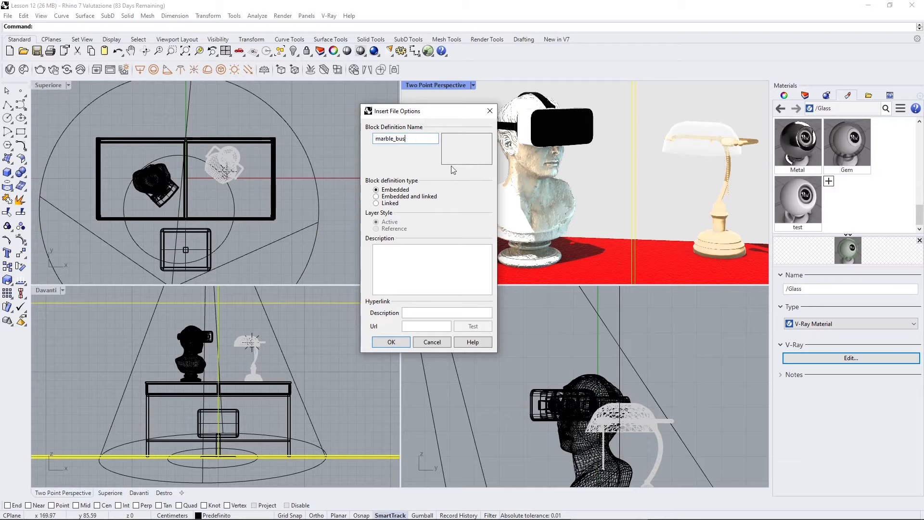
{"action": "left_click", "coordinate": [404, 342]}
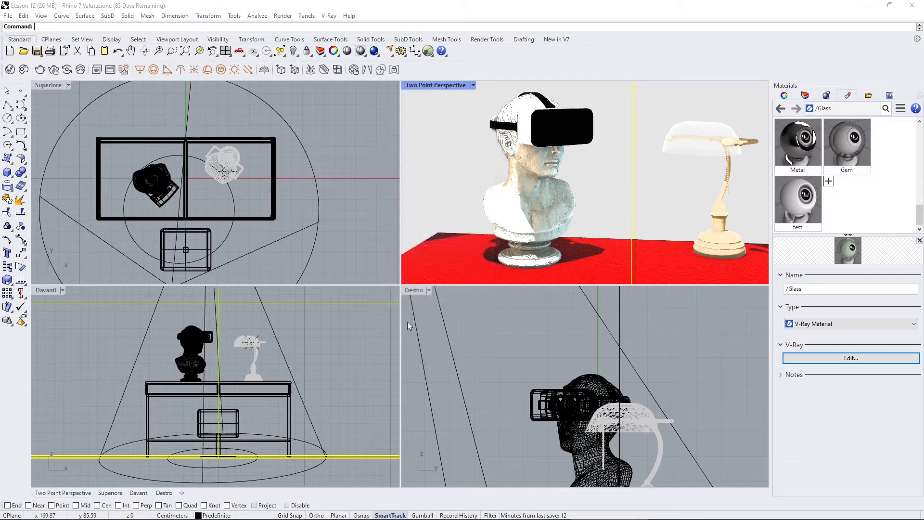
{"action": "left_click", "coordinate": [524, 358]}
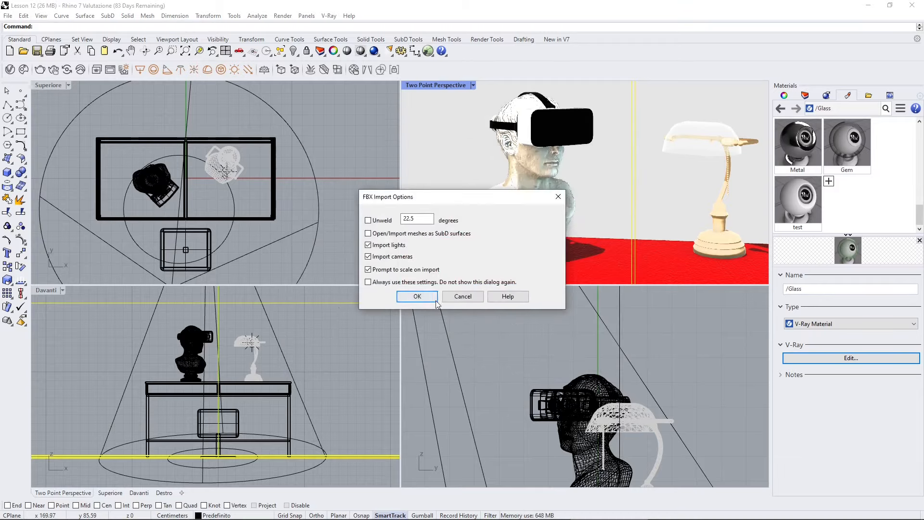
{"action": "left_click", "coordinate": [417, 296]}
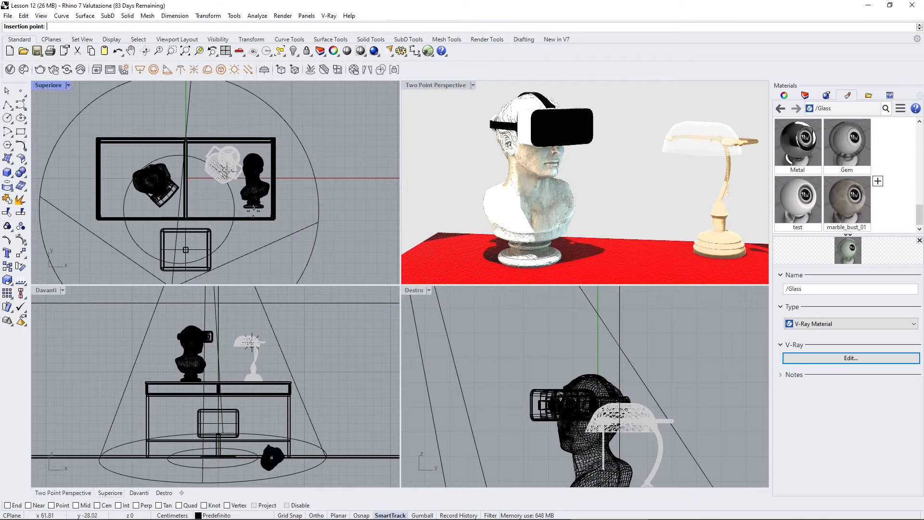
Place the inserted marble bust in the front view so its base stands on the desktop beside the lamp.
{"action": "scroll", "coordinate": [276, 385], "scroll_direction": "up", "scroll_amount": 2}
{"action": "scroll", "coordinate": [276, 384], "scroll_direction": "up", "scroll_amount": 3}
{"action": "left_click", "coordinate": [278, 382]}
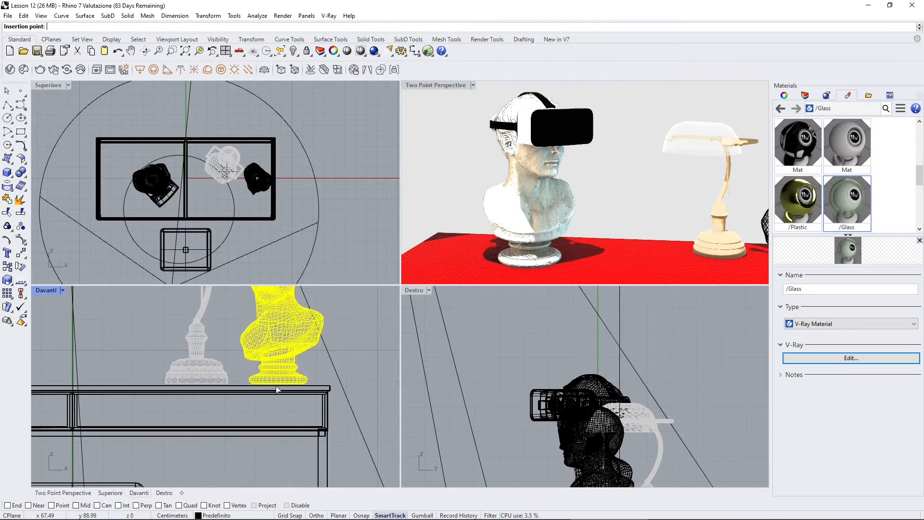
{"action": "scroll", "coordinate": [260, 406], "scroll_direction": "down", "scroll_amount": 4}
{"action": "scroll", "coordinate": [596, 192], "scroll_direction": "down", "scroll_amount": 2}
{"action": "scroll", "coordinate": [549, 160], "scroll_direction": "down", "scroll_amount": 3}
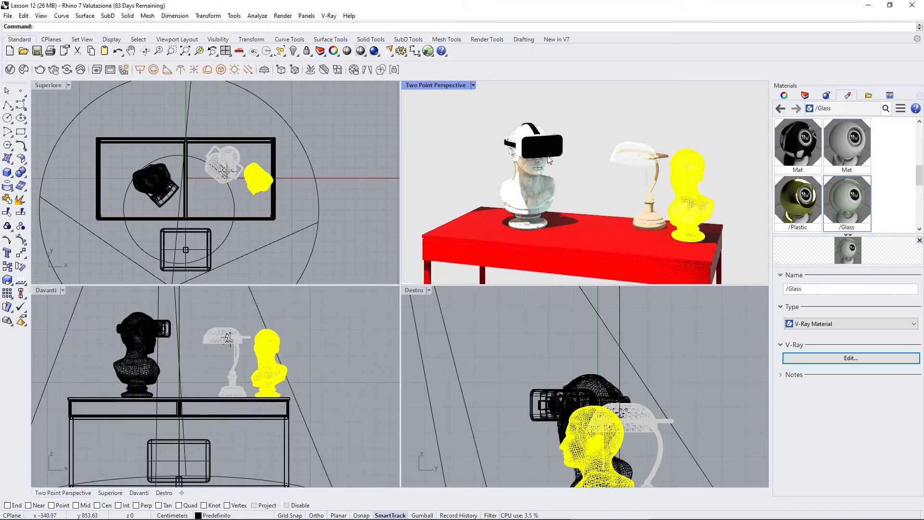
Frame both busts and the lamp in the perspective view, run a V-Ray test render, stop it and close the frame buffer.
{"action": "left_click", "coordinate": [463, 131]}
{"action": "mouse_move", "coordinate": [584, 223]}
{"action": "right_mouse_down"}
{"action": "mouse_move", "coordinate": [633, 226]}
{"action": "mouse_move", "coordinate": [575, 222]}
{"action": "right_mouse_up"}
{"action": "scroll", "coordinate": [575, 221], "scroll_direction": "up", "scroll_amount": 2}
{"action": "left_click", "coordinate": [495, 124]}
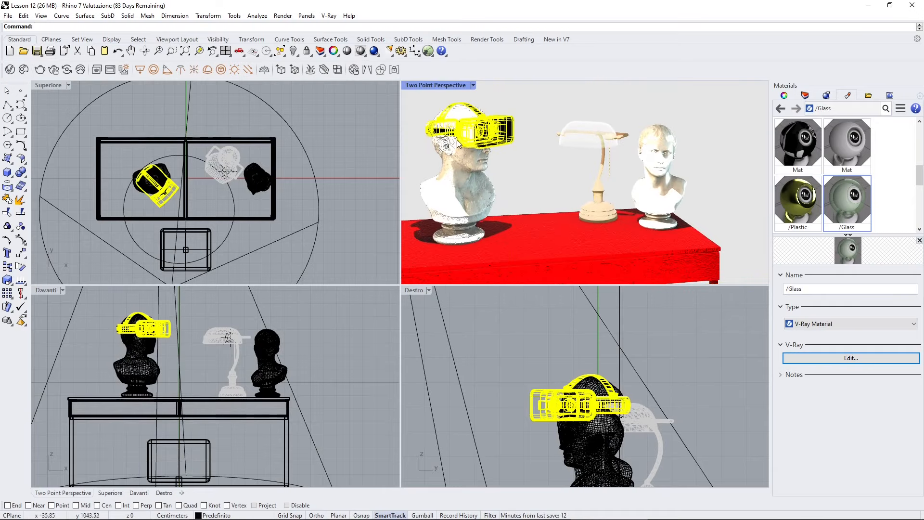
{"action": "right_click_drag", "start_coordinate": [554, 209], "coordinate": [515, 213]}
{"action": "right_click_drag", "start_coordinate": [515, 212], "coordinate": [522, 213], "text": "shift"}
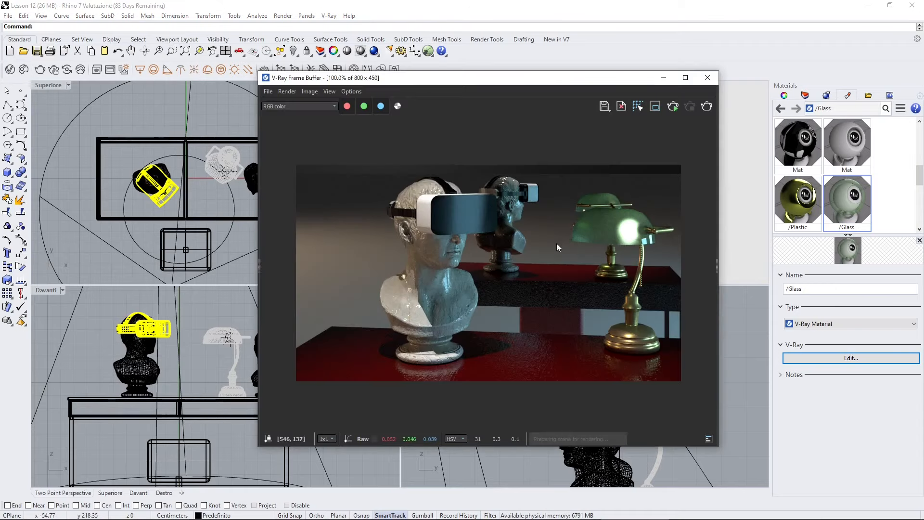
{"action": "left_click", "coordinate": [689, 105]}
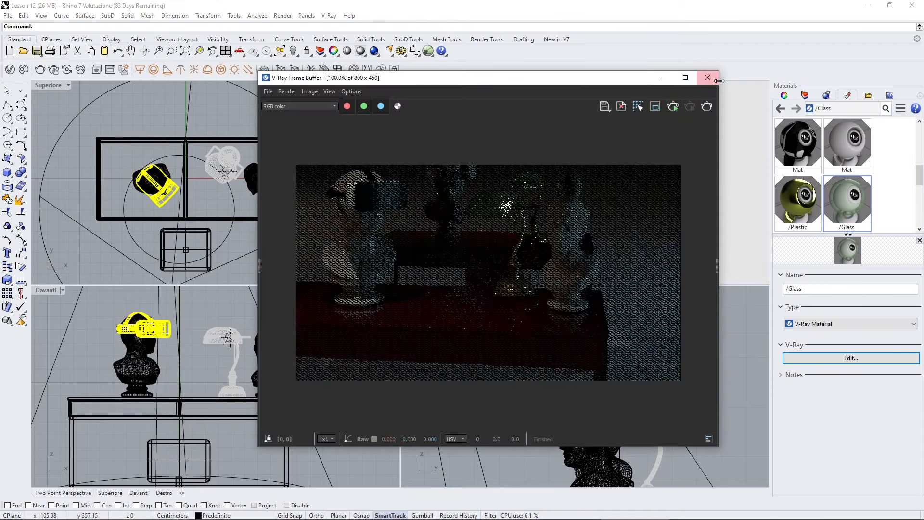
{"action": "left_click", "coordinate": [707, 78]}
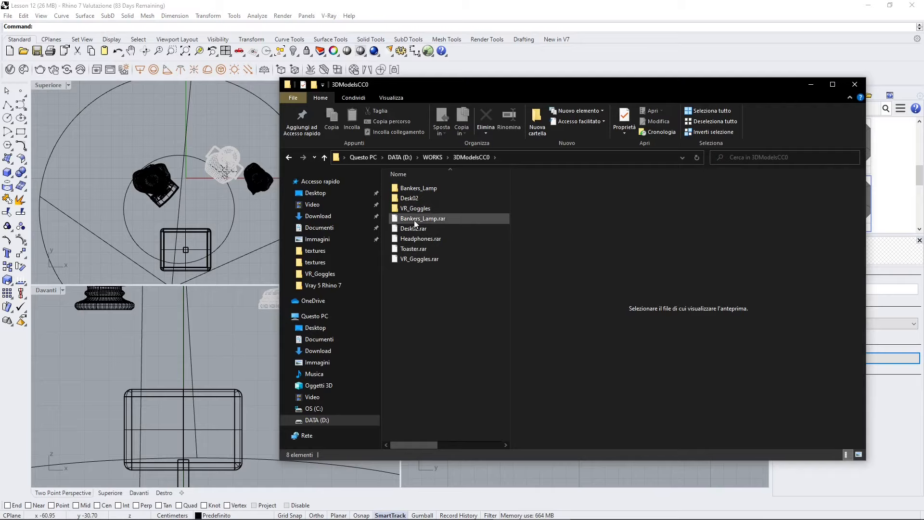
Open the Desk02 folder in 3DModelsCC0 and preview its base color, height, normal and roughness textures.
{"action": "double_click", "coordinate": [416, 199]}
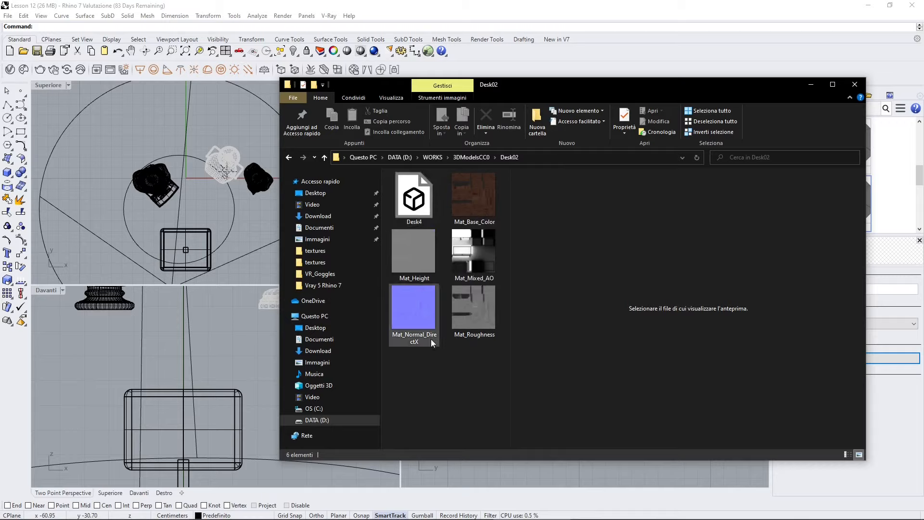
{"action": "left_click", "coordinate": [478, 210]}
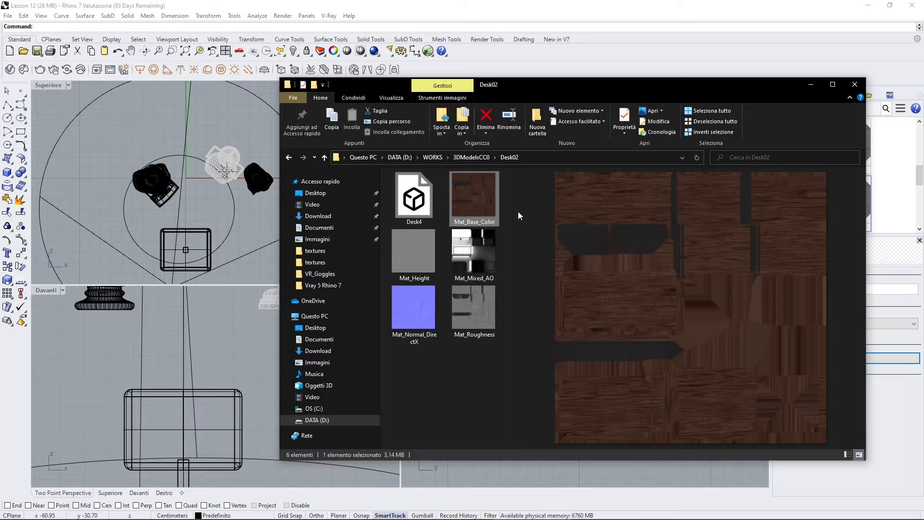
{"action": "left_click", "coordinate": [425, 338]}
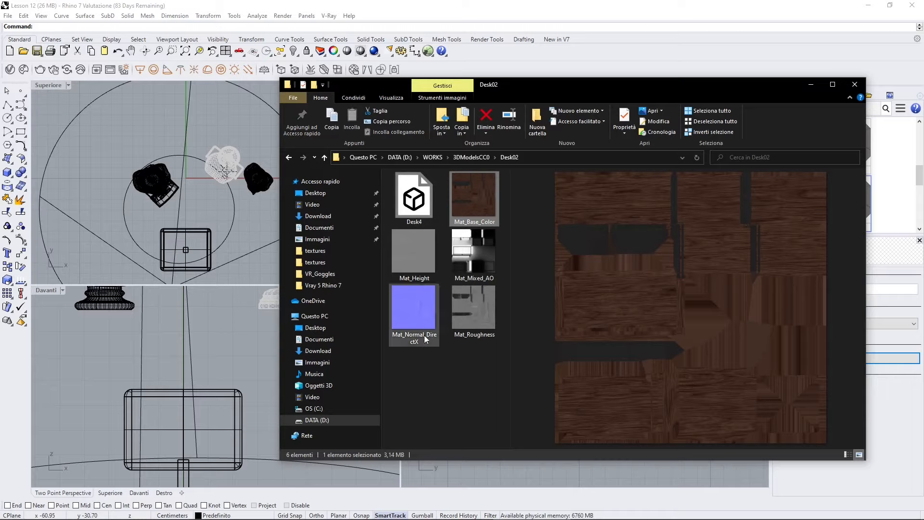
{"action": "left_click", "coordinate": [409, 243]}
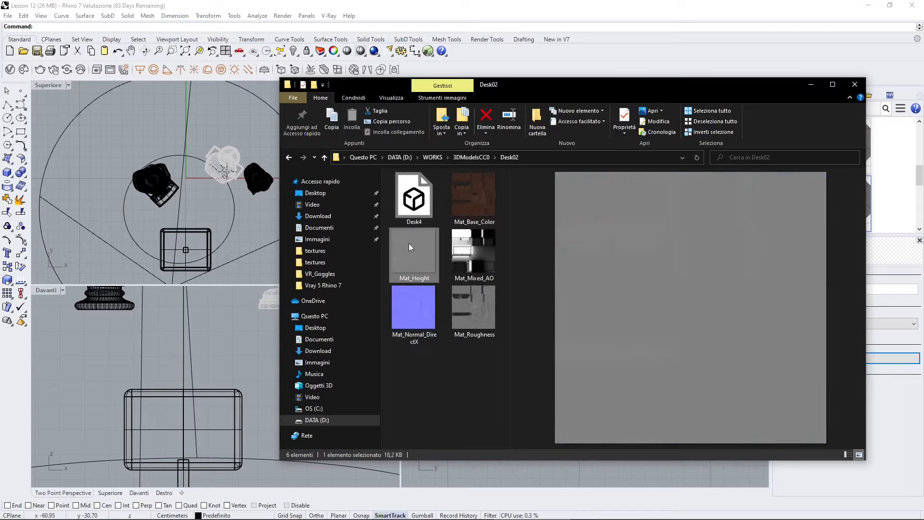
{"action": "left_click", "coordinate": [411, 324]}
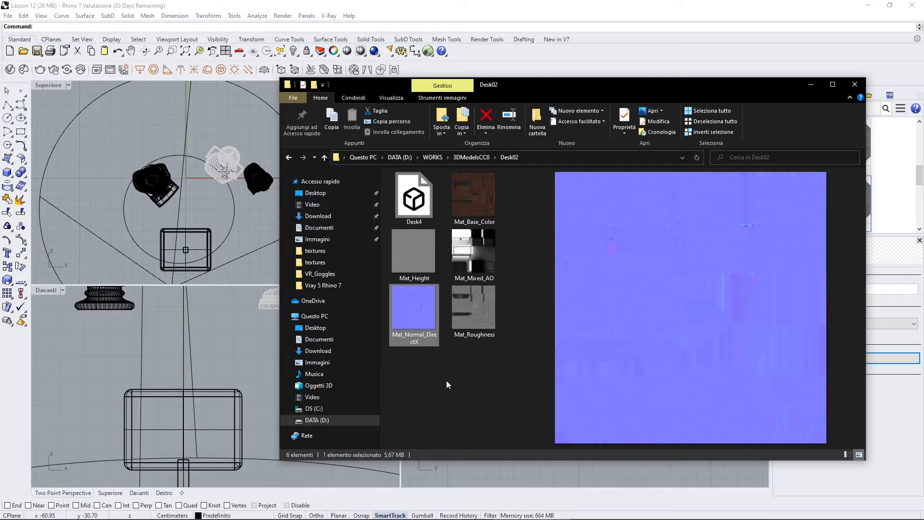
{"action": "left_click", "coordinate": [478, 328]}
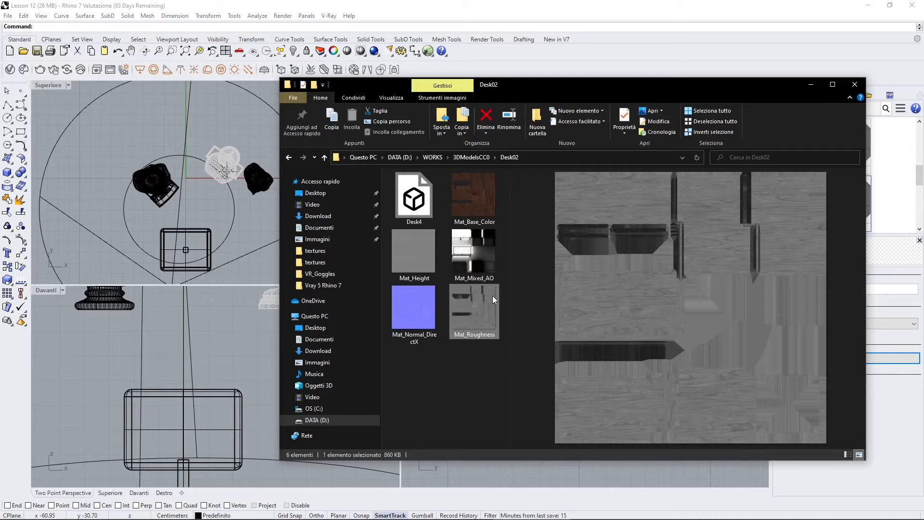
Insert the Desk4 FBX into the Rhino scene as an embedded block named desk and place it beneath the busts and lamp.
{"action": "left_click", "coordinate": [411, 204]}
{"action": "left_click_drag", "start_coordinate": [412, 205], "coordinate": [243, 194]}
{"action": "left_click_drag", "start_coordinate": [182, 205], "coordinate": [187, 180]}
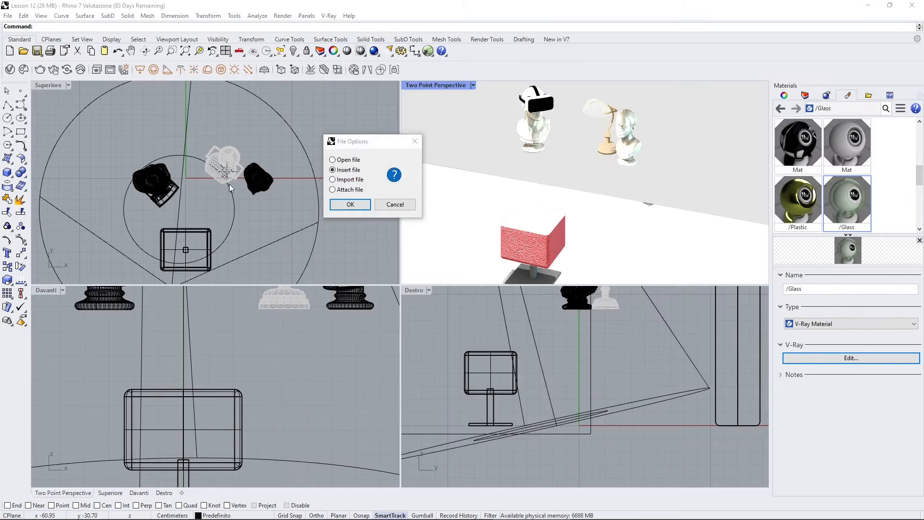
{"action": "left_click", "coordinate": [346, 205]}
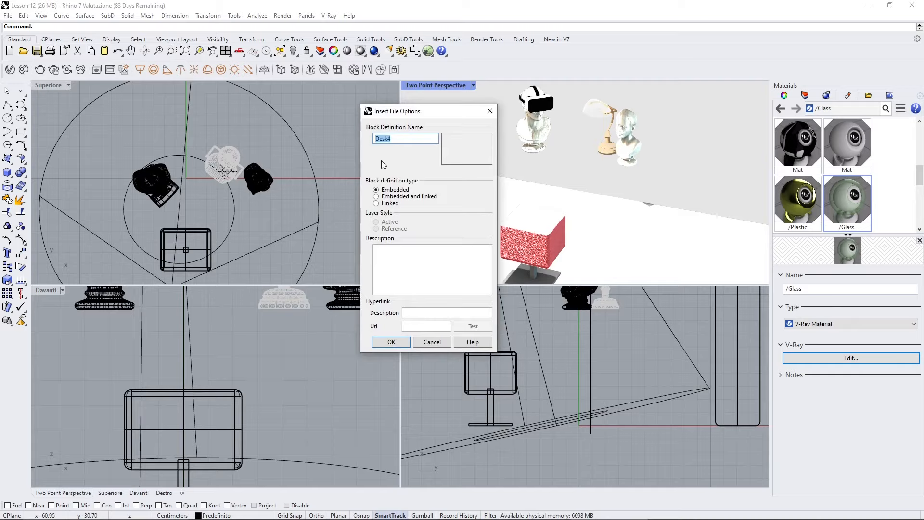
{"action": "type", "text": "des"}
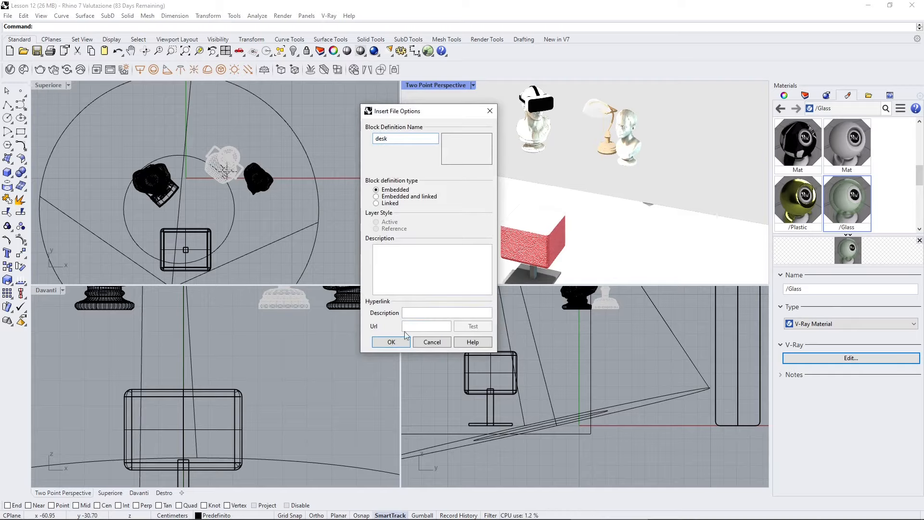
{"action": "left_click", "coordinate": [403, 341]}
{"action": "left_click", "coordinate": [531, 356]}
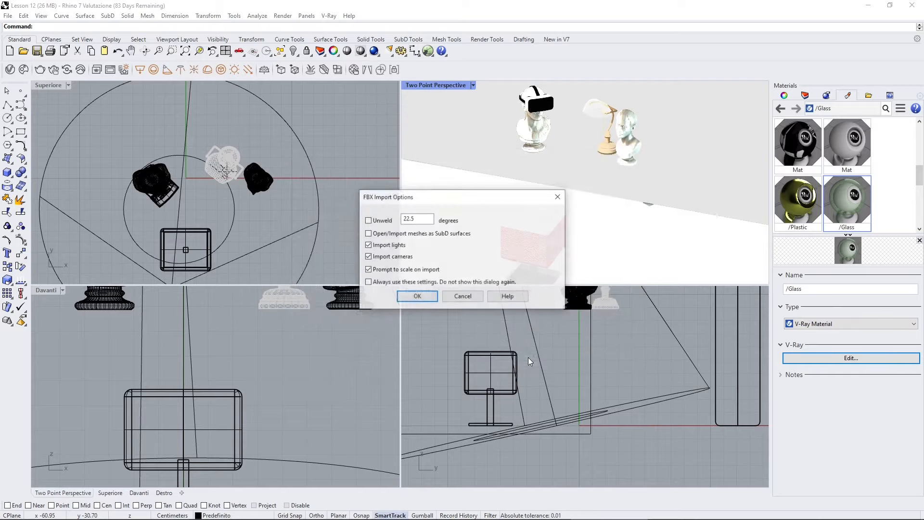
{"action": "left_click", "coordinate": [408, 298]}
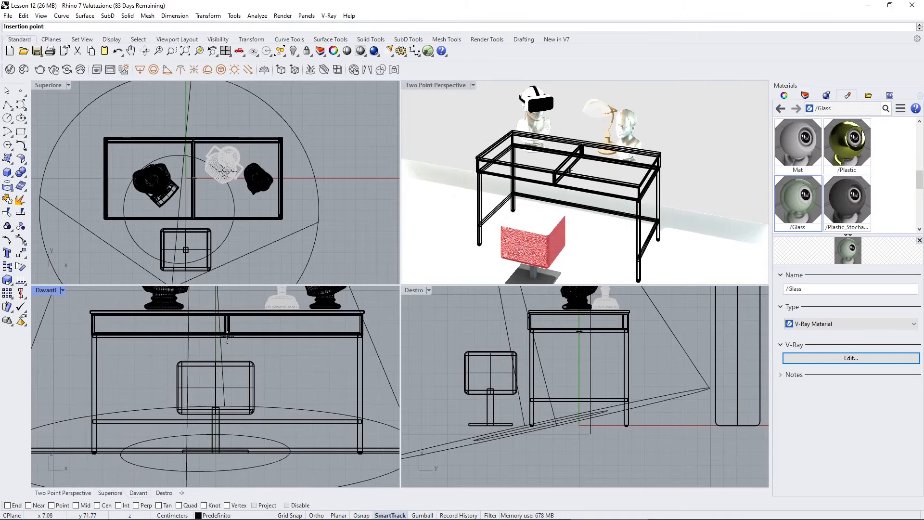
{"action": "scroll", "coordinate": [227, 335], "scroll_direction": "up", "scroll_amount": 2}
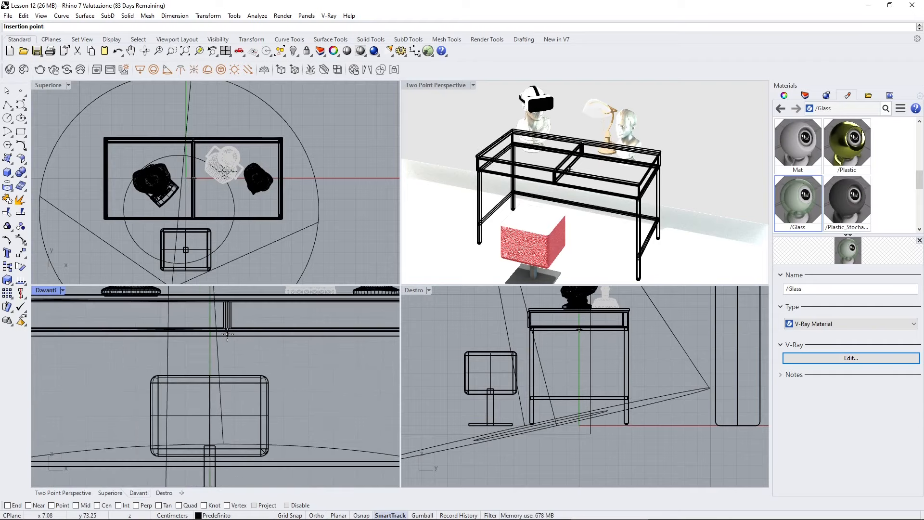
{"action": "left_click", "coordinate": [227, 337]}
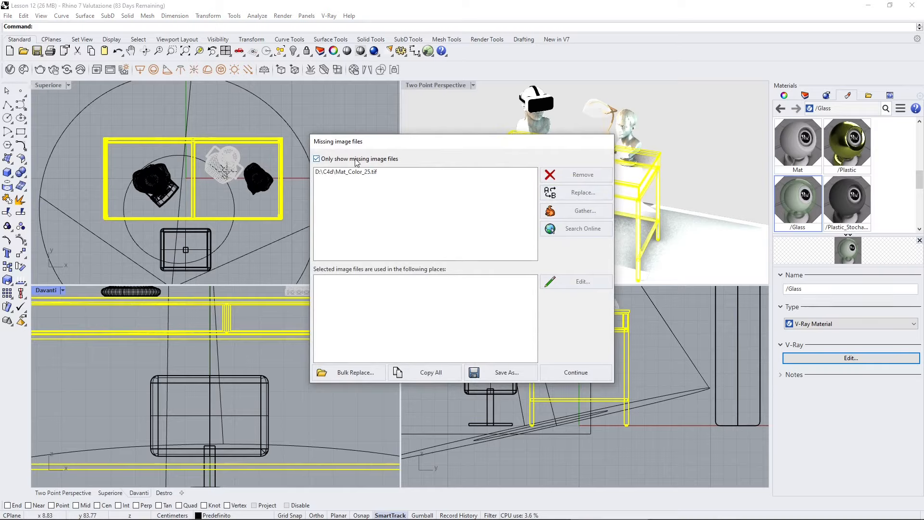
Replace the missing image Mat_Color_25.tif with Mat_Base_Color from WORKS > 3DModelsCC0 > Desk02 and continue.
{"action": "left_click", "coordinate": [364, 174]}
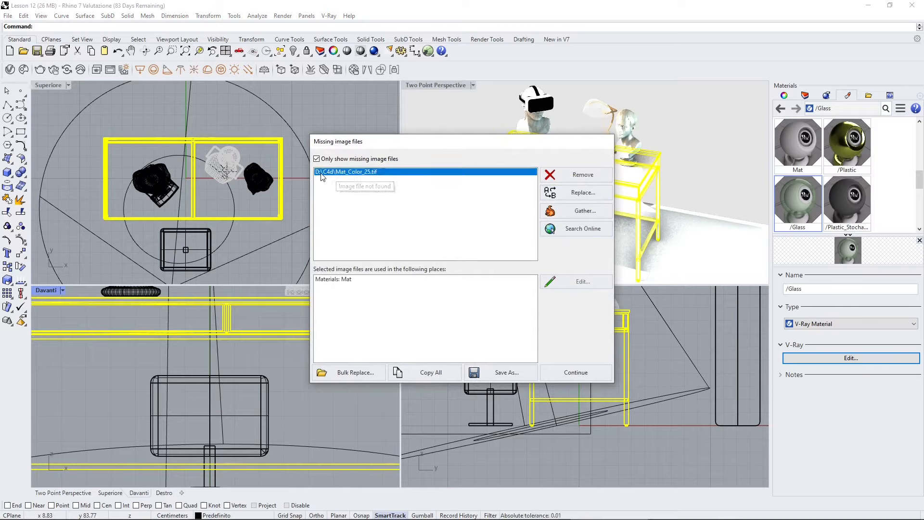
{"action": "left_click", "coordinate": [575, 199]}
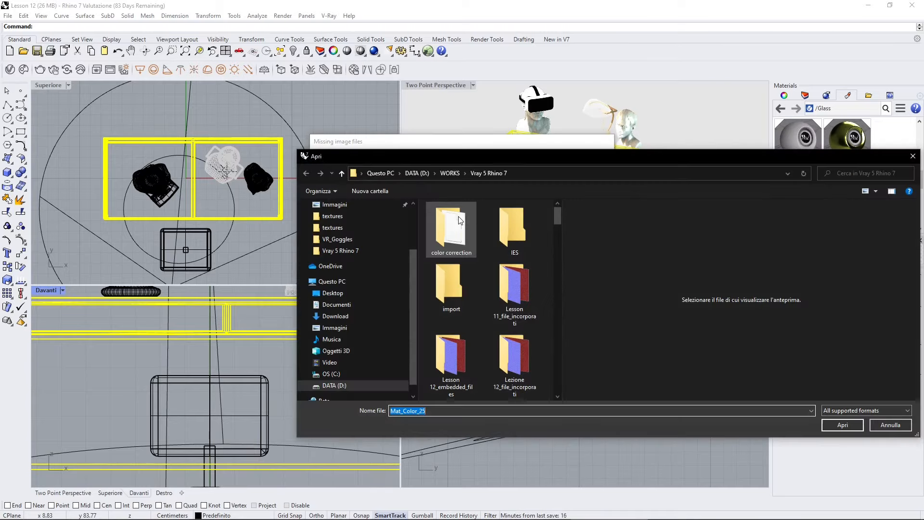
{"action": "left_click", "coordinate": [444, 174]}
{"action": "double_click", "coordinate": [446, 238]}
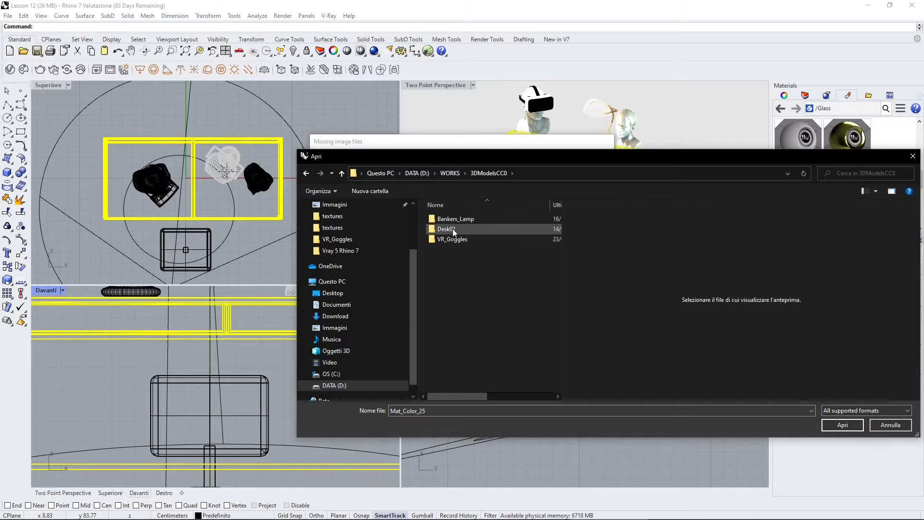
{"action": "double_click", "coordinate": [452, 229]}
{"action": "left_click", "coordinate": [452, 231]}
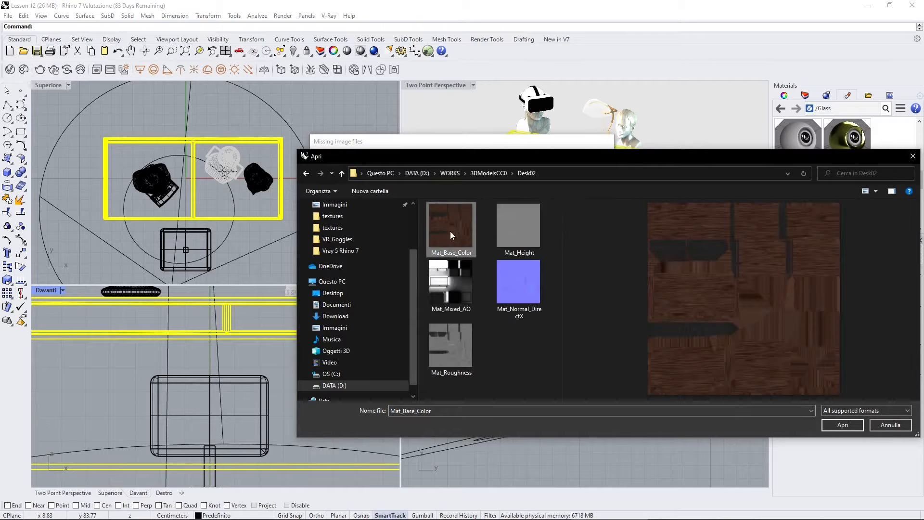
{"action": "left_click", "coordinate": [842, 425]}
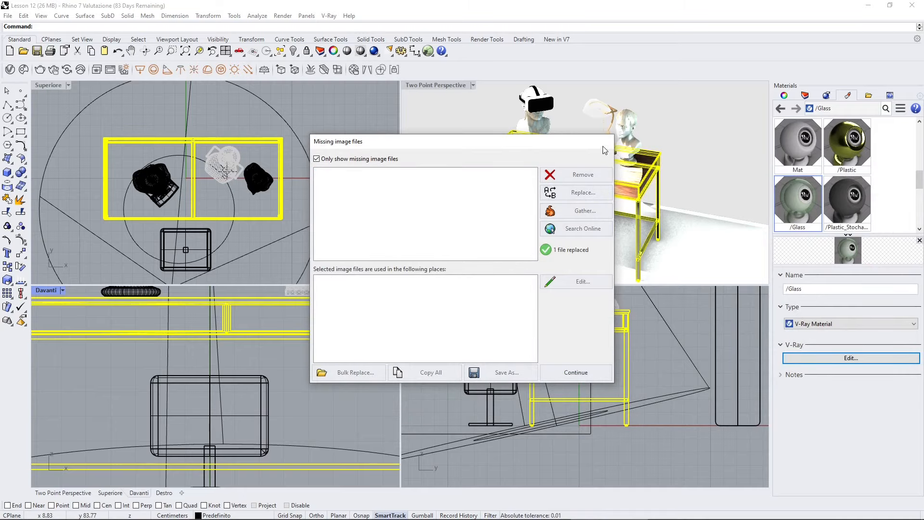
{"action": "left_click", "coordinate": [569, 374]}
{"action": "scroll", "coordinate": [504, 146], "scroll_direction": "up", "scroll_amount": 2}
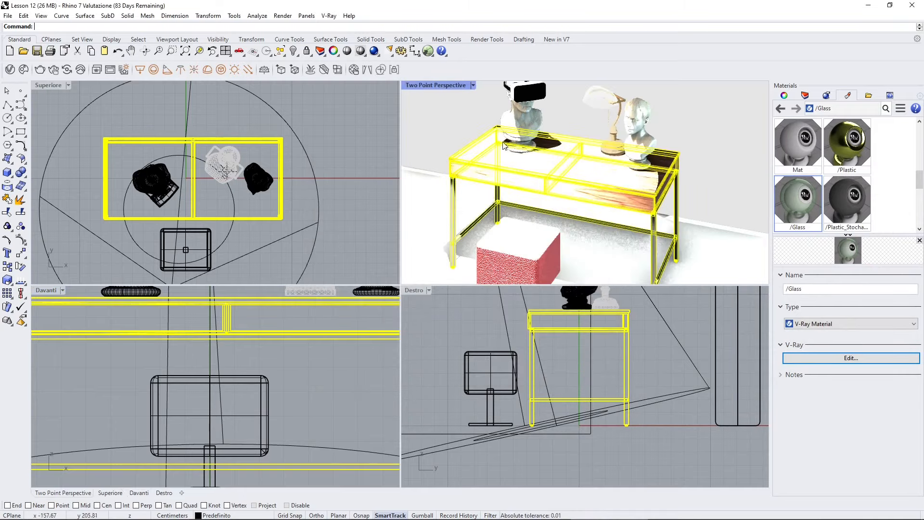
Examine the imported desk in the perspective view and look through the scene's material list for its materials.
{"action": "left_click", "coordinate": [456, 140]}
{"action": "scroll", "coordinate": [568, 216], "scroll_direction": "up", "scroll_amount": 3}
{"action": "right_click_drag", "start_coordinate": [548, 202], "coordinate": [625, 178]}
{"action": "left_click", "coordinate": [597, 178]}
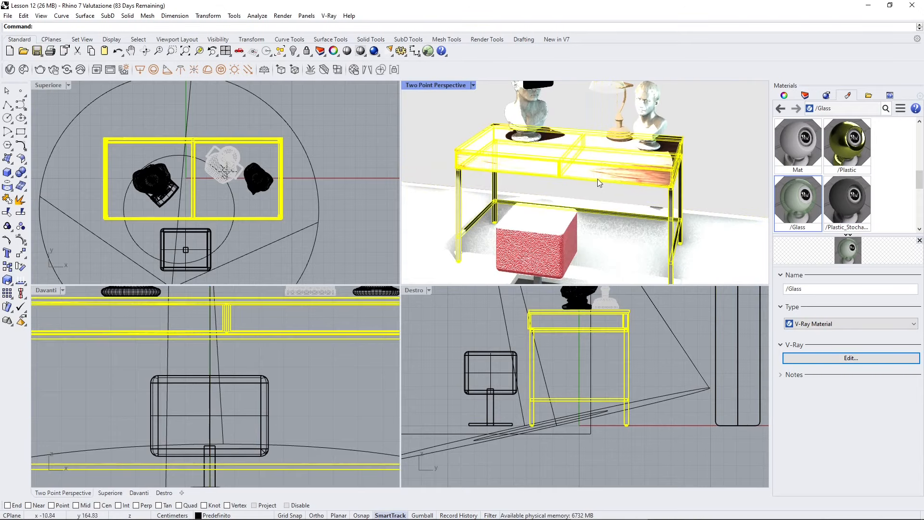
{"action": "scroll", "coordinate": [840, 154], "scroll_direction": "down", "scroll_amount": 5}
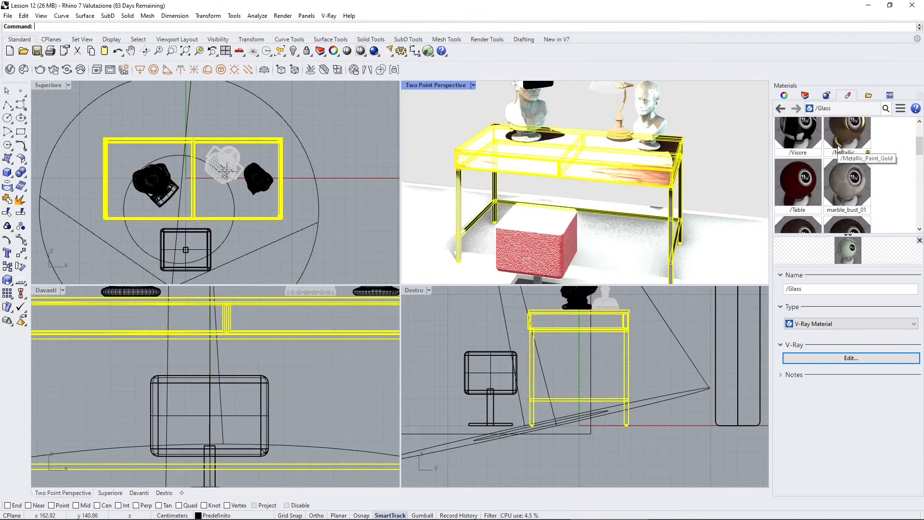
{"action": "scroll", "coordinate": [841, 147], "scroll_direction": "up", "scroll_amount": 2}
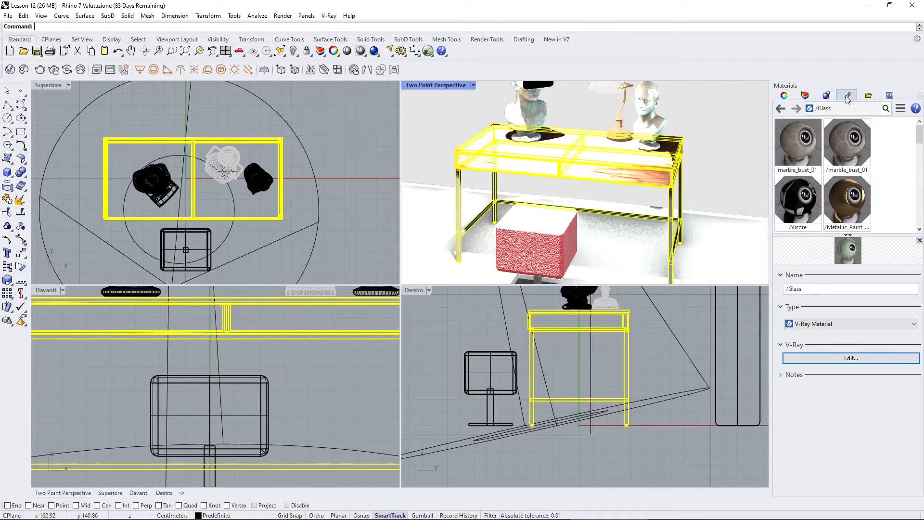
{"action": "scroll", "coordinate": [813, 154], "scroll_direction": "down", "scroll_amount": 2}
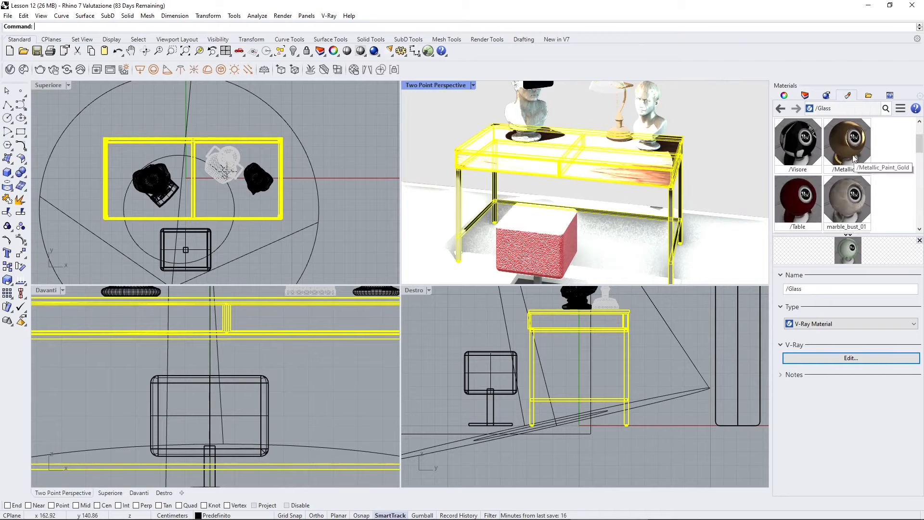
{"action": "scroll", "coordinate": [813, 154], "scroll_direction": "down", "scroll_amount": 5}
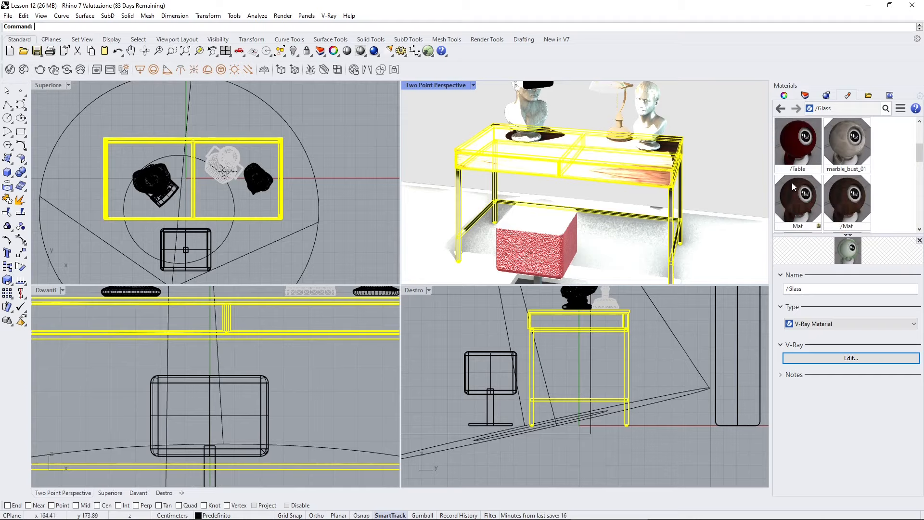
{"action": "scroll", "coordinate": [814, 176], "scroll_direction": "down", "scroll_amount": 2}
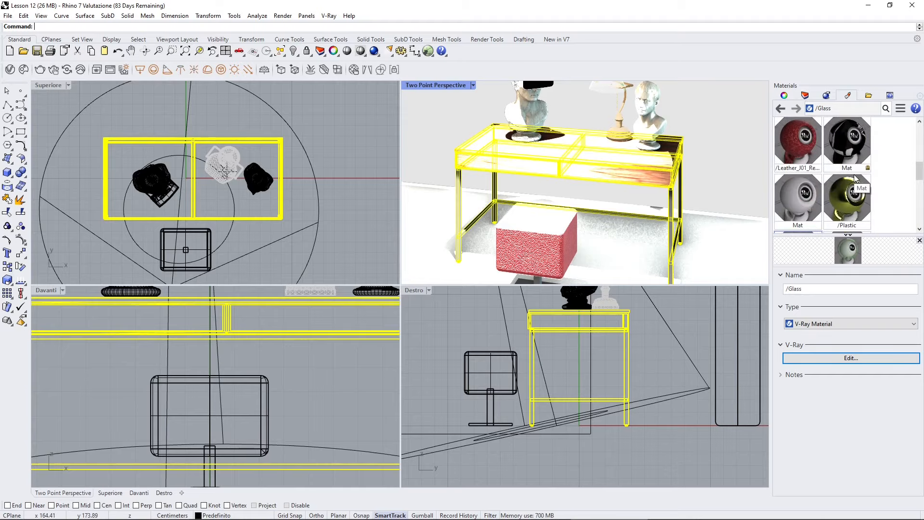
{"action": "scroll", "coordinate": [853, 175], "scroll_direction": "down", "scroll_amount": 5}
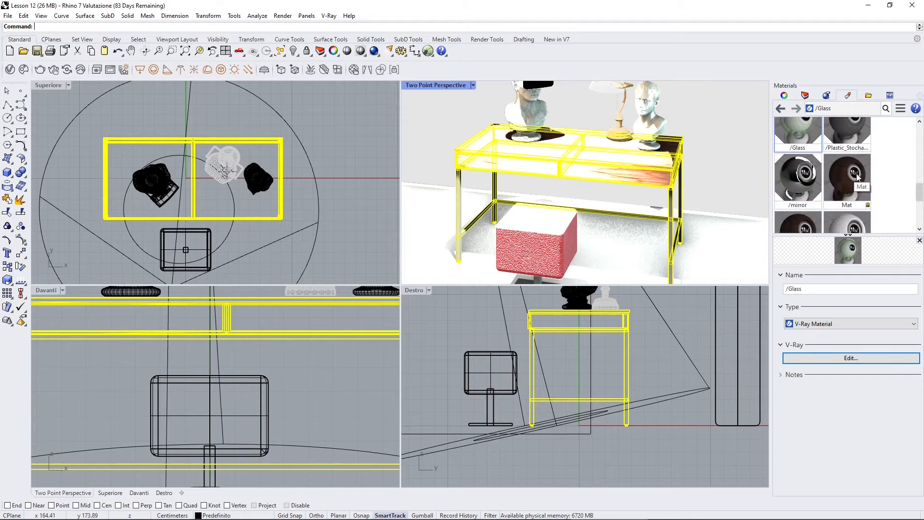
{"action": "scroll", "coordinate": [855, 174], "scroll_direction": "down", "scroll_amount": 5}
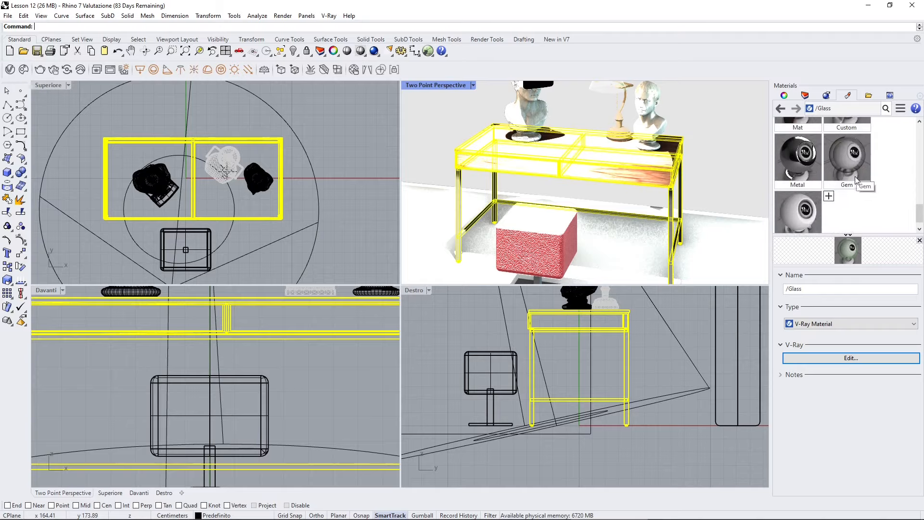
{"action": "scroll", "coordinate": [851, 219], "scroll_direction": "up", "scroll_amount": 10}
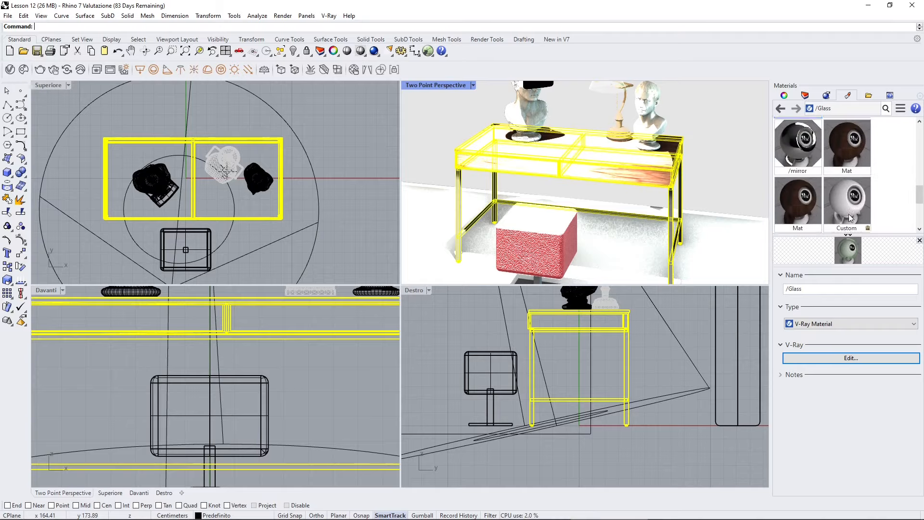
{"action": "scroll", "coordinate": [857, 207], "scroll_direction": "up", "scroll_amount": 3}
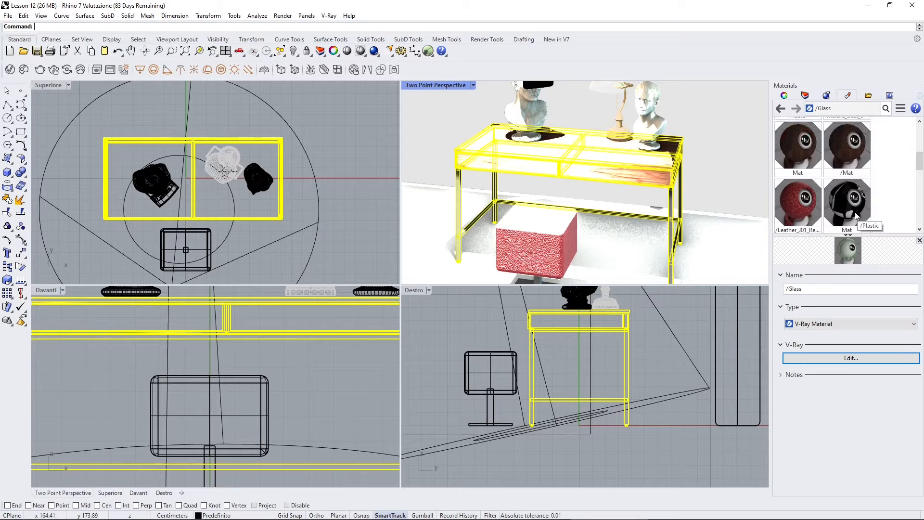
{"action": "scroll", "coordinate": [854, 190], "scroll_direction": "up", "scroll_amount": 1}
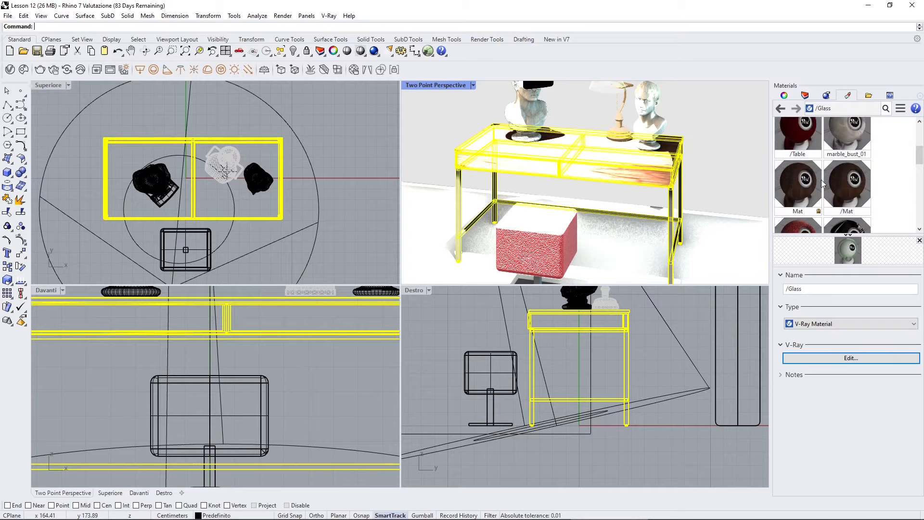
{"action": "scroll", "coordinate": [883, 188], "scroll_direction": "up", "scroll_amount": 2}
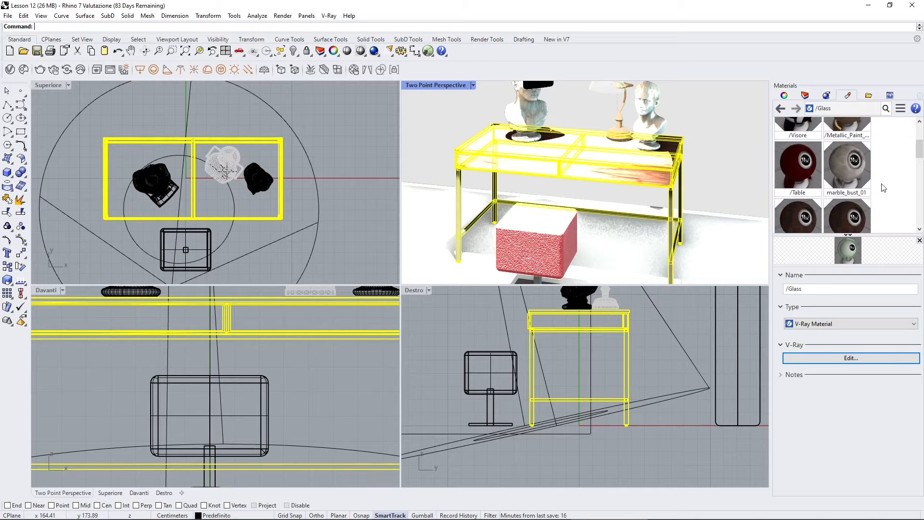
{"action": "scroll", "coordinate": [883, 187], "scroll_direction": "down", "scroll_amount": 1}
{"action": "scroll", "coordinate": [885, 185], "scroll_direction": "down", "scroll_amount": 3}
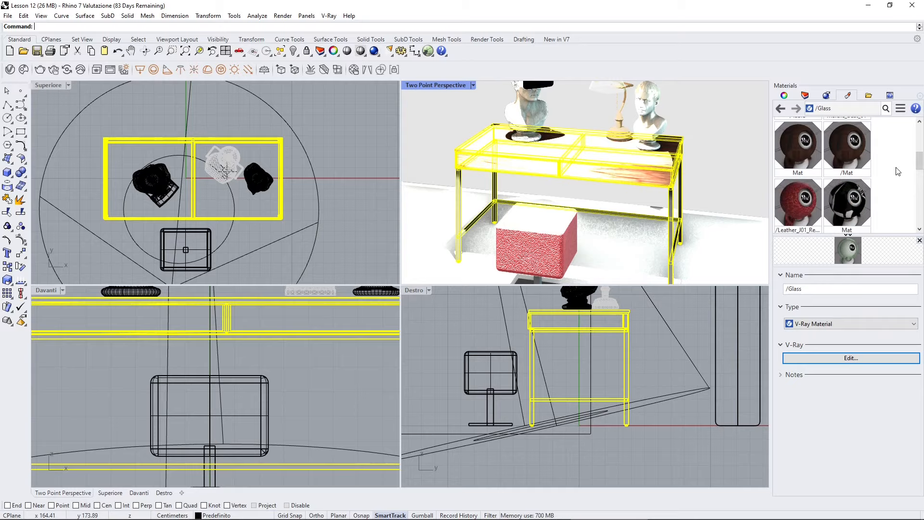
{"action": "mouse_move", "coordinate": [920, 163]}
{"action": "left_mouse_down"}
{"action": "mouse_move", "coordinate": [921, 136]}
{"action": "mouse_move", "coordinate": [923, 219]}
{"action": "mouse_move", "coordinate": [919, 161]}
{"action": "left_mouse_up"}
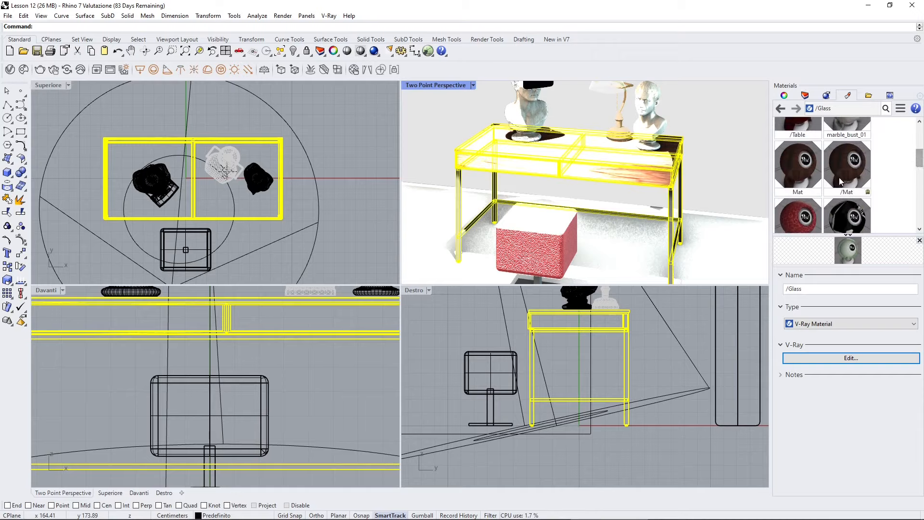
{"action": "scroll", "coordinate": [840, 182], "scroll_direction": "up", "scroll_amount": 1}
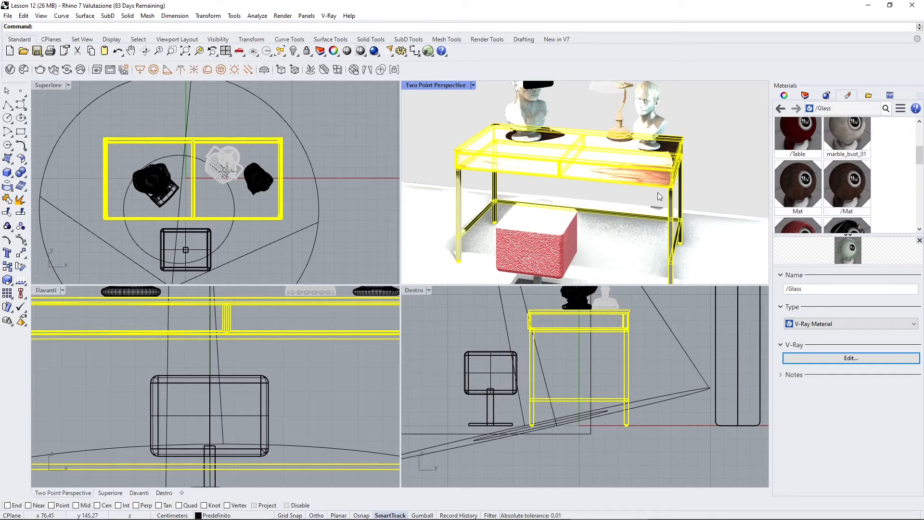
{"action": "right_click_drag", "start_coordinate": [530, 162], "coordinate": [532, 159]}
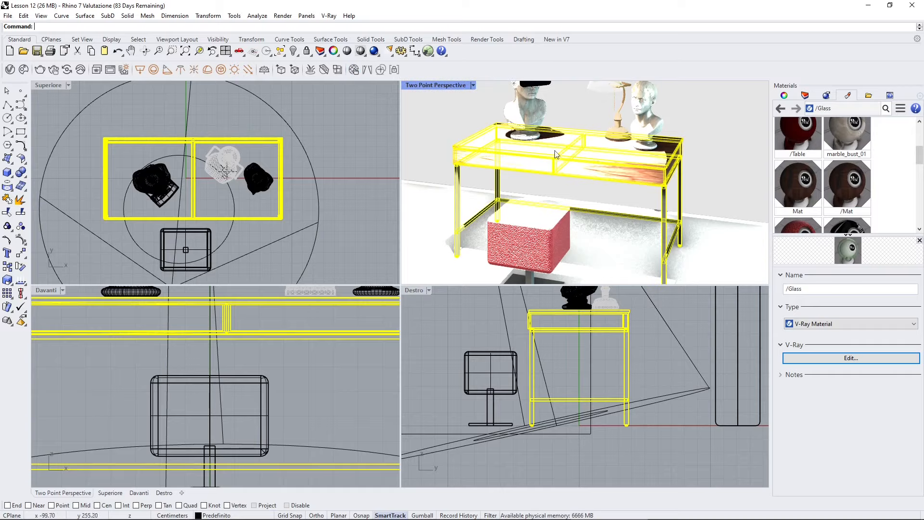
Open the V-Ray Asset Editor, show the material settings and rename the material Mat#3 to Table 2.
{"action": "left_click", "coordinate": [353, 74]}
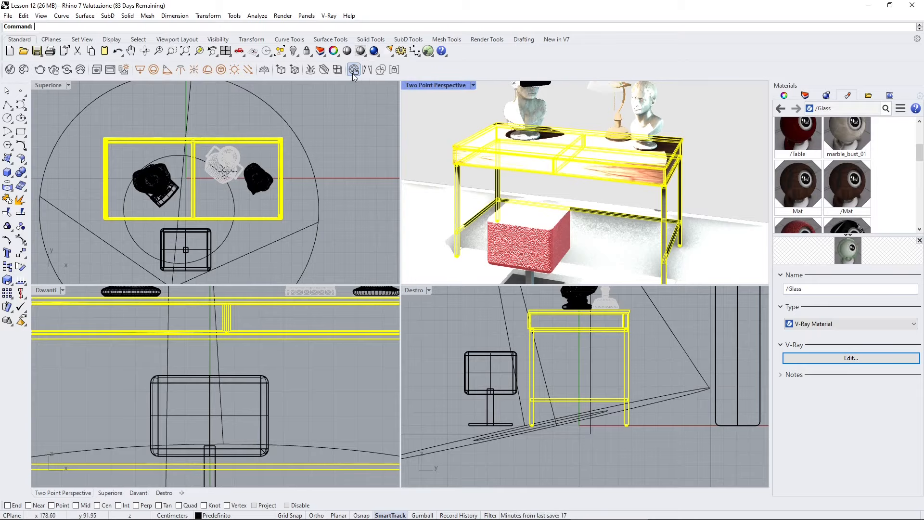
{"action": "left_click", "coordinate": [13, 71]}
{"action": "left_click_drag", "start_coordinate": [459, 107], "coordinate": [249, 96]}
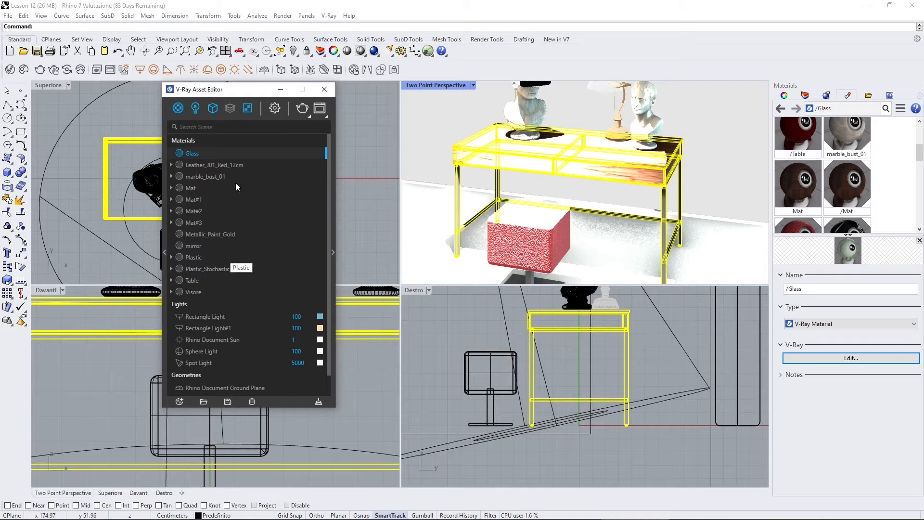
{"action": "left_click", "coordinate": [332, 253]}
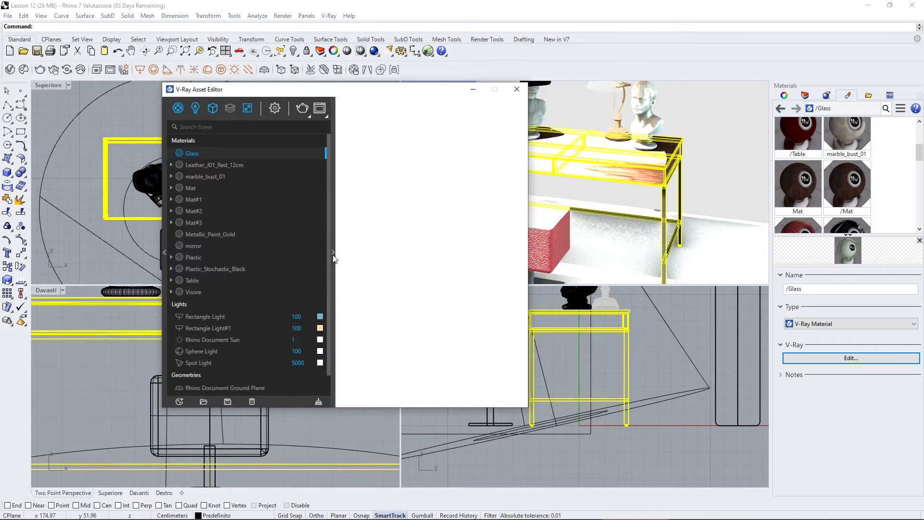
{"action": "left_click", "coordinate": [194, 223]}
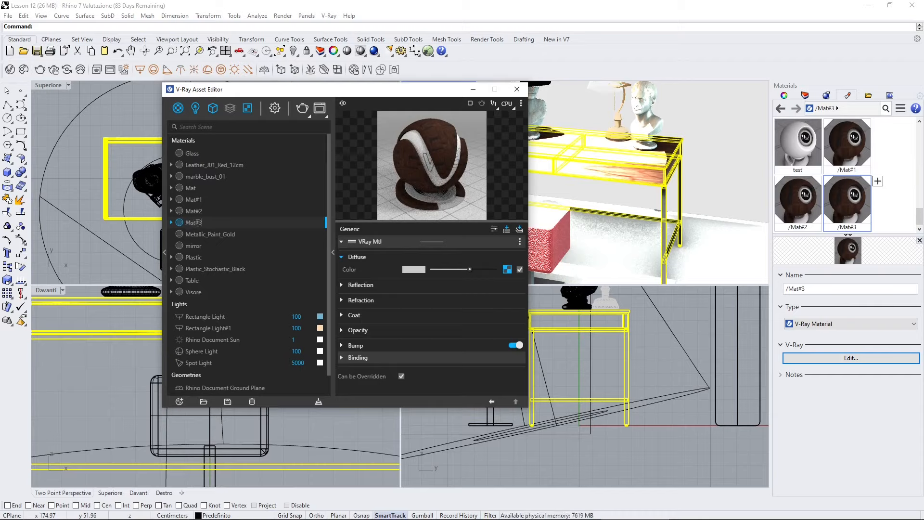
{"action": "double_click", "coordinate": [212, 222]}
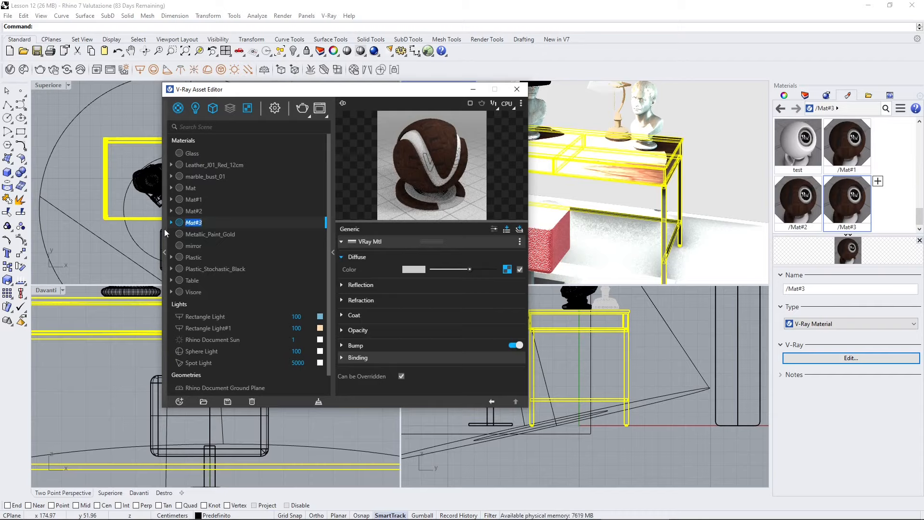
{"action": "type", "text": "Table 2"}
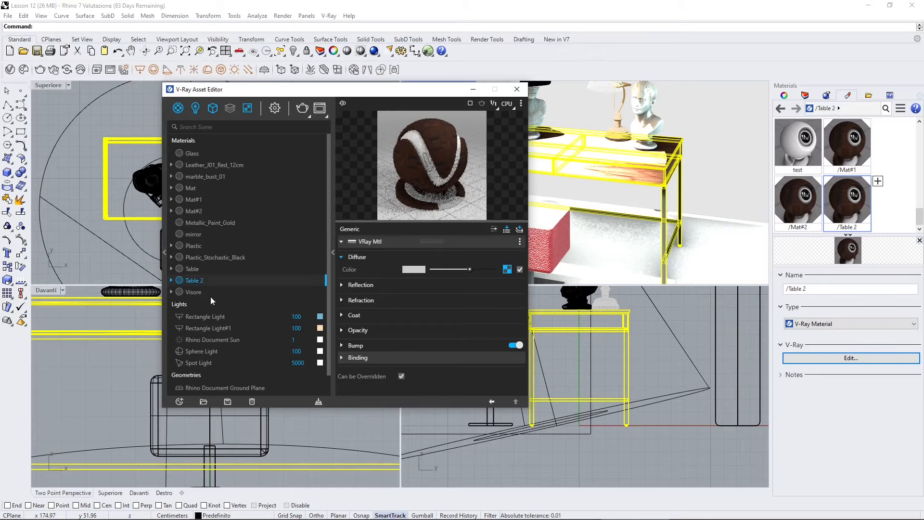
{"action": "left_click", "coordinate": [192, 272]}
{"action": "left_click", "coordinate": [196, 280]}
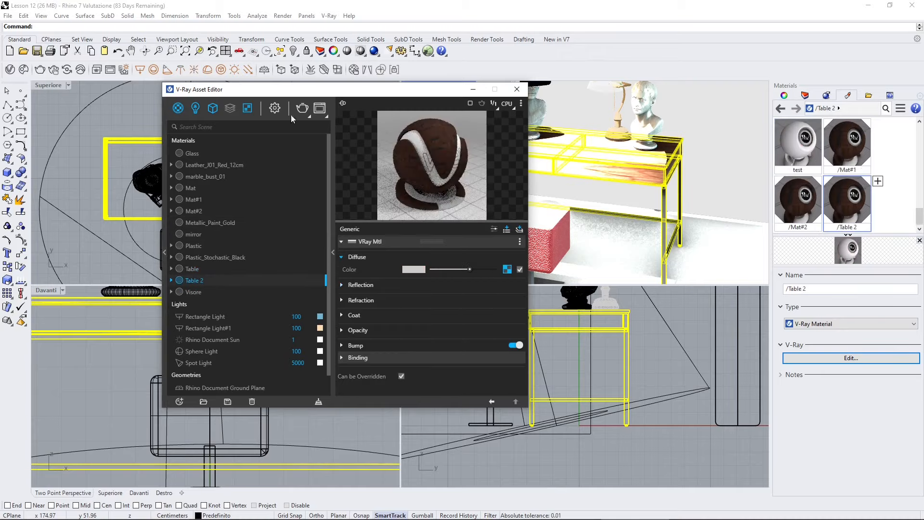
Run V-Ray test renders of the busts on the desk, including a close view of the desktop, and close the frame buffer.
{"action": "left_click_drag", "start_coordinate": [301, 92], "coordinate": [163, 86]}
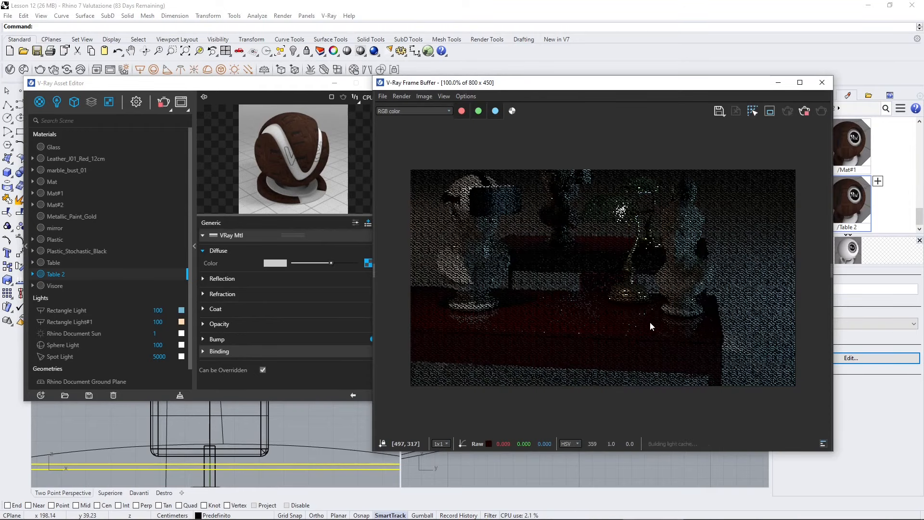
{"action": "left_click_drag", "start_coordinate": [596, 88], "coordinate": [616, 72]}
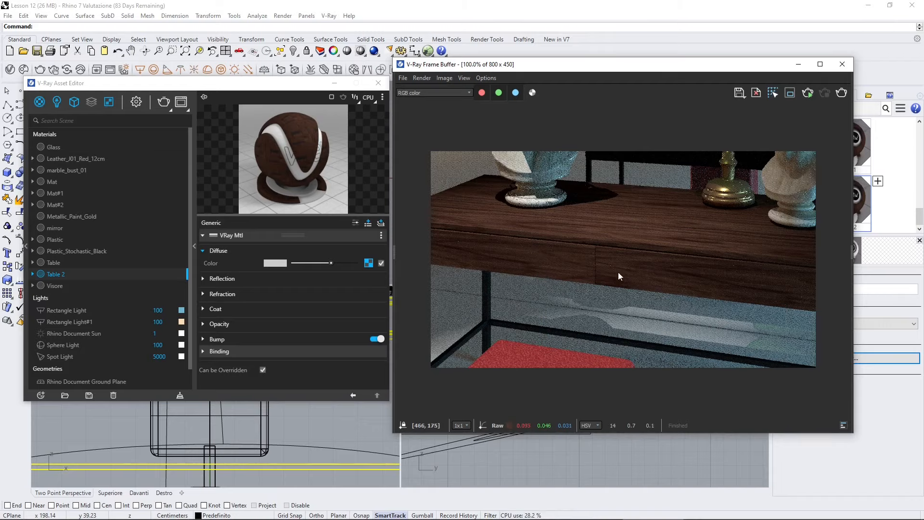
{"action": "left_click", "coordinate": [843, 66]}
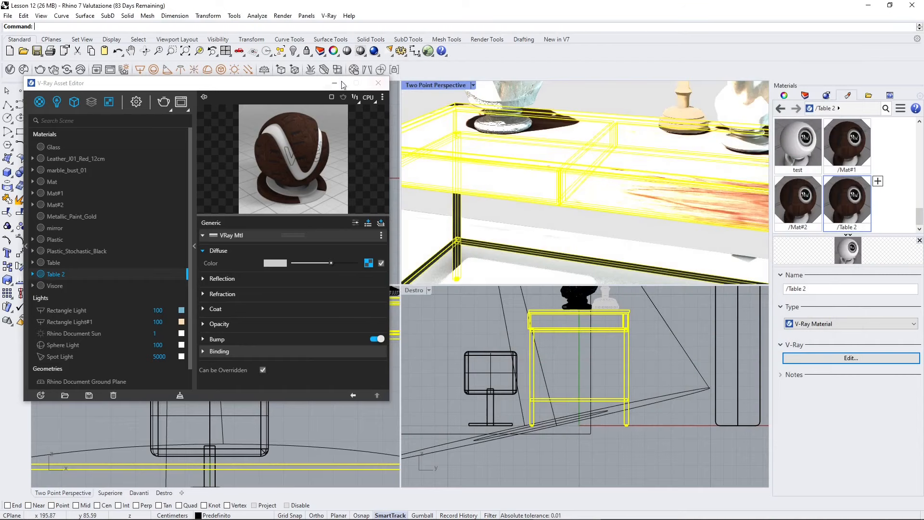
Show the Bump settings of the Table 2 material and choose Bump Map as the mode.
{"action": "left_click", "coordinate": [343, 85]}
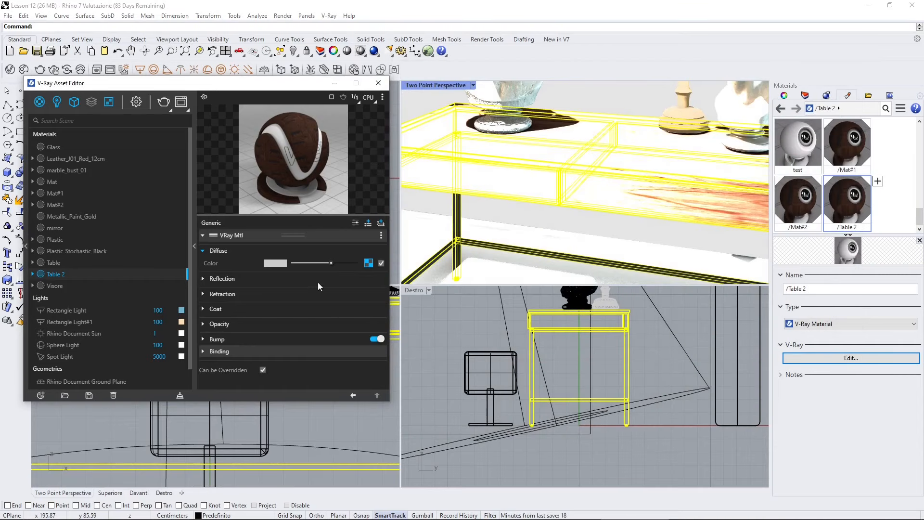
{"action": "scroll", "coordinate": [237, 311], "scroll_direction": "down", "scroll_amount": 1}
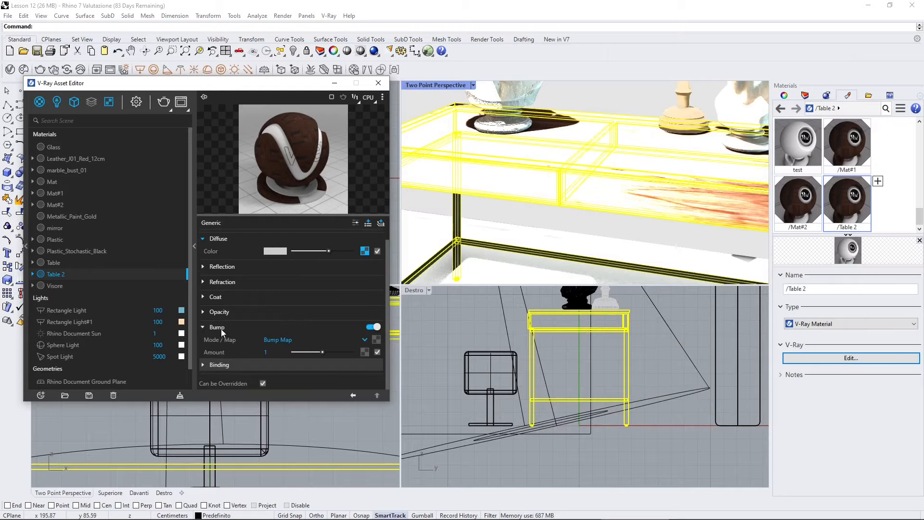
{"action": "left_click", "coordinate": [365, 339]}
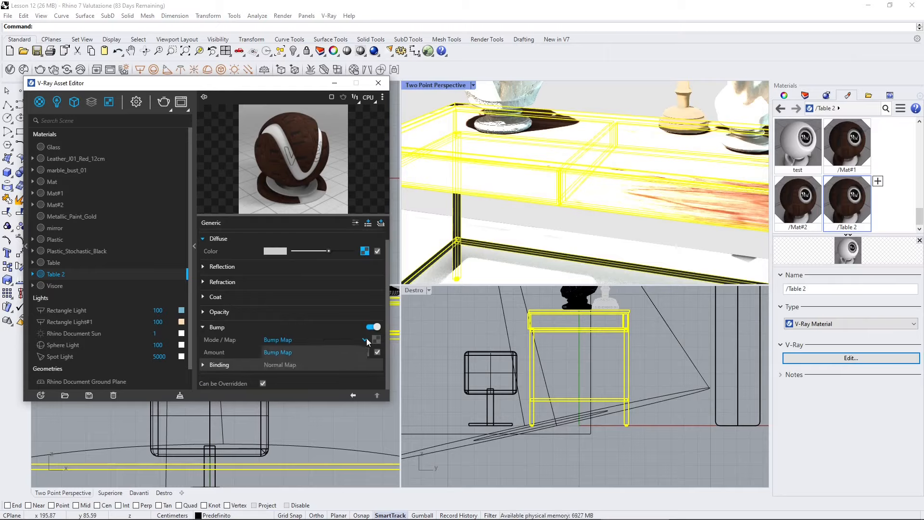
{"action": "left_click", "coordinate": [284, 353]}
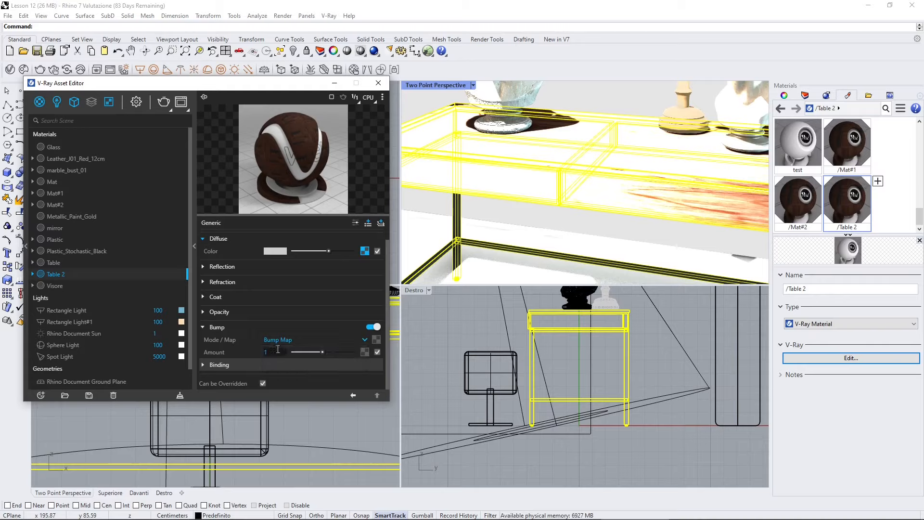
{"action": "left_click", "coordinate": [377, 341]}
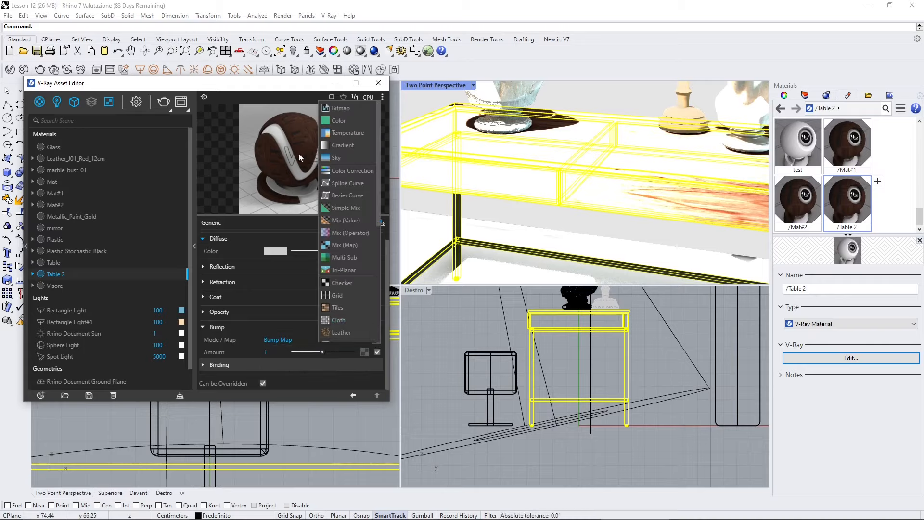
{"action": "left_click", "coordinate": [252, 224]}
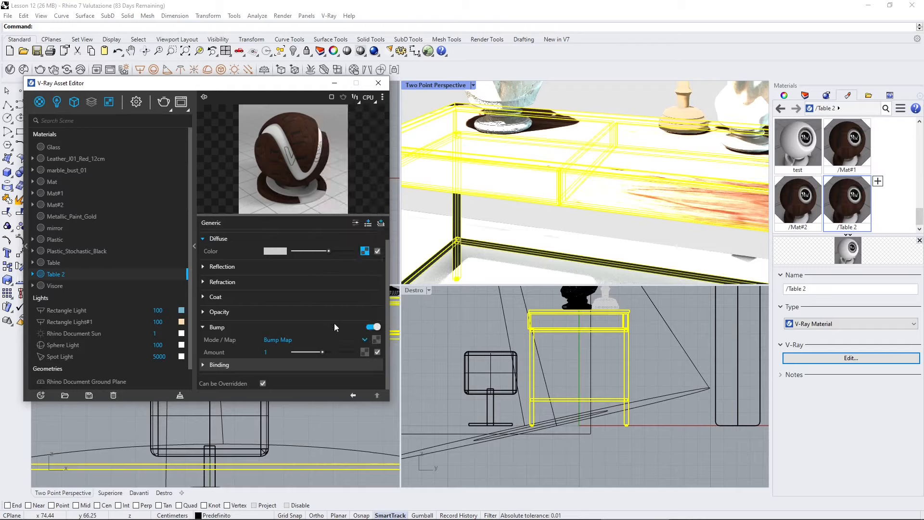
{"action": "left_click", "coordinate": [375, 339]}
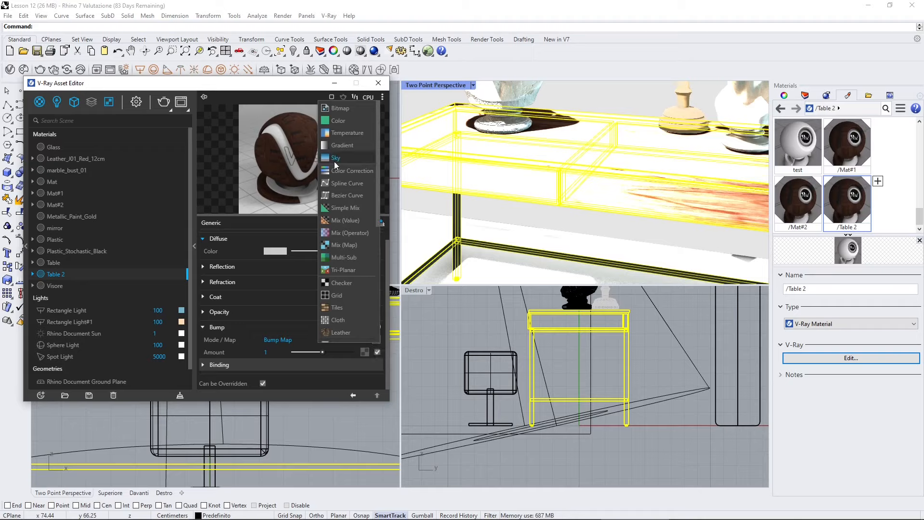
{"action": "scroll", "coordinate": [336, 169], "scroll_direction": "down", "scroll_amount": 4}
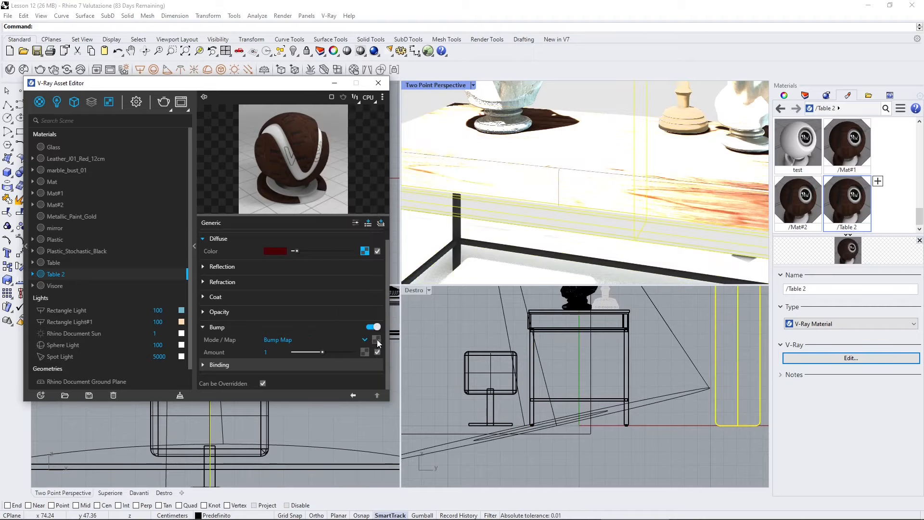
Assign a Noise B texture to Table 2's bump map, set its size to 0.03 and return to the material.
{"action": "left_click", "coordinate": [377, 340]}
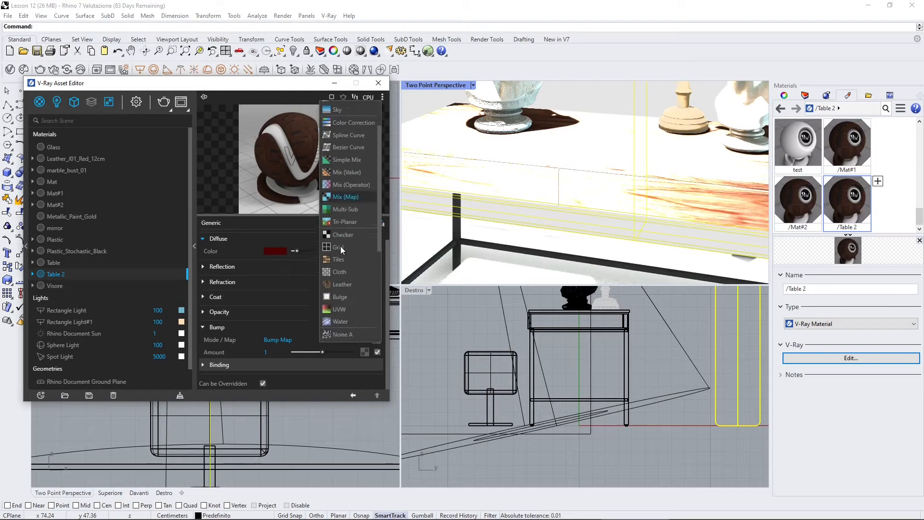
{"action": "scroll", "coordinate": [344, 238], "scroll_direction": "down", "scroll_amount": 4}
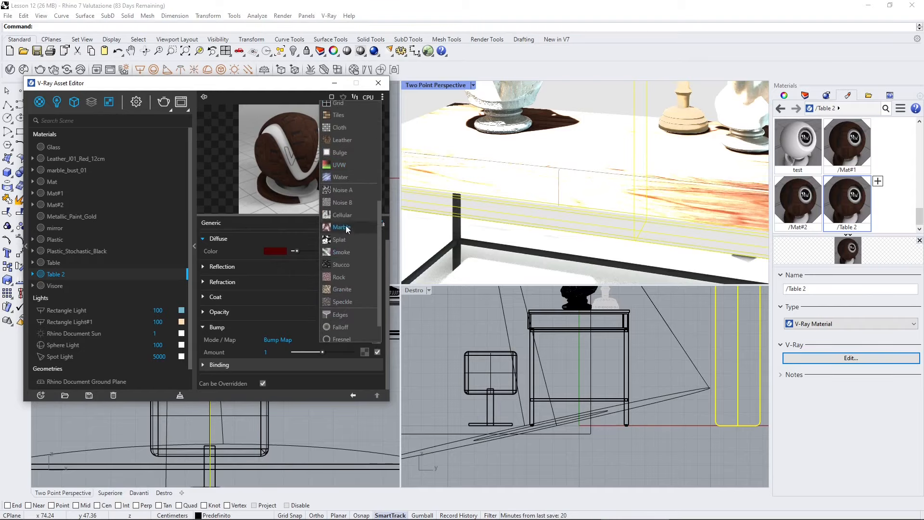
{"action": "left_click", "coordinate": [345, 204]}
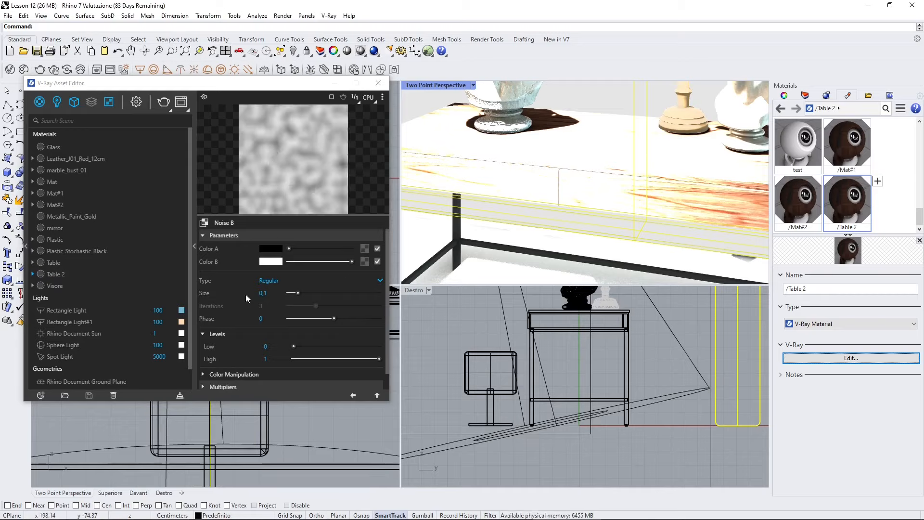
{"action": "left_click_drag", "start_coordinate": [296, 295], "coordinate": [292, 293]}
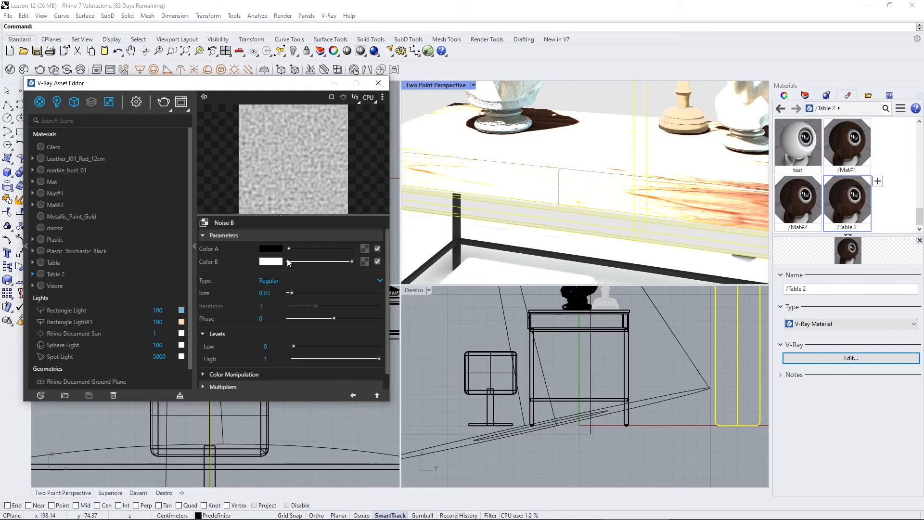
{"action": "left_click", "coordinate": [375, 395]}
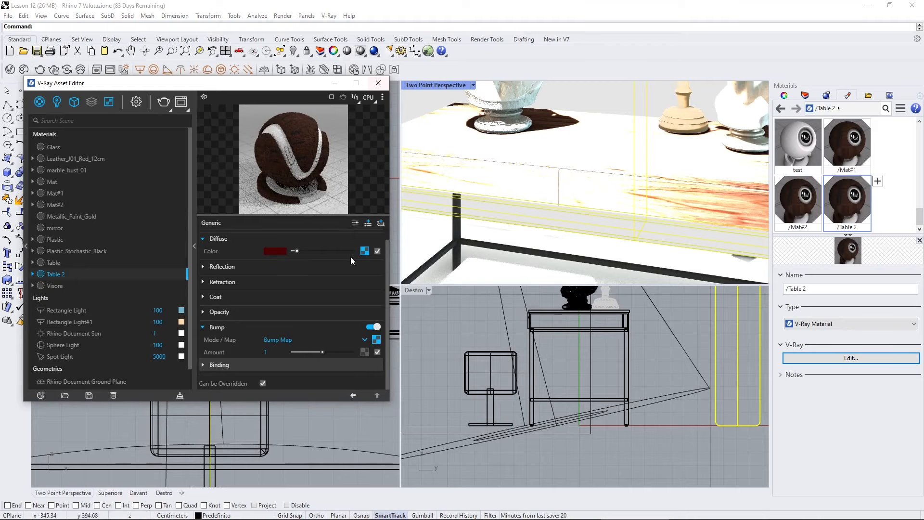
Run a V-Ray test render of the desk in the Two Point Perspective view and close the frame buffer.
{"action": "left_click", "coordinate": [585, 107]}
{"action": "left_click", "coordinate": [110, 70]}
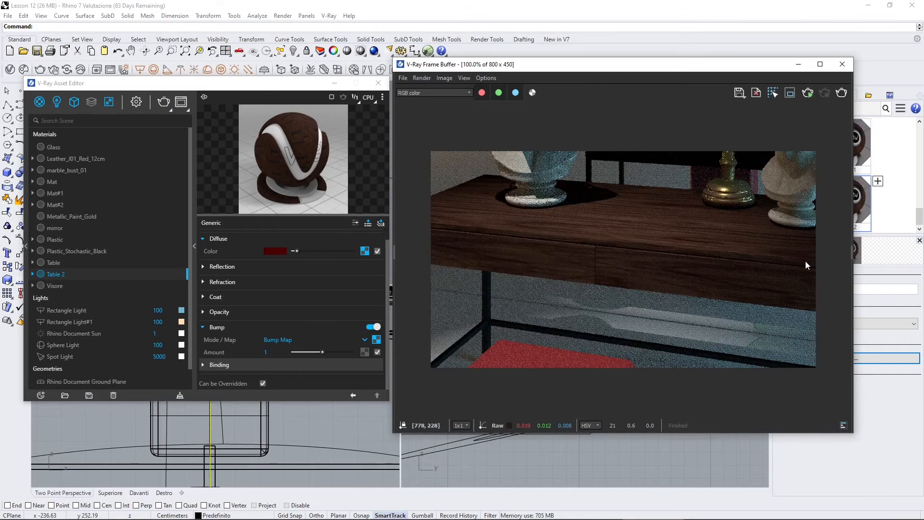
{"action": "left_click", "coordinate": [842, 64]}
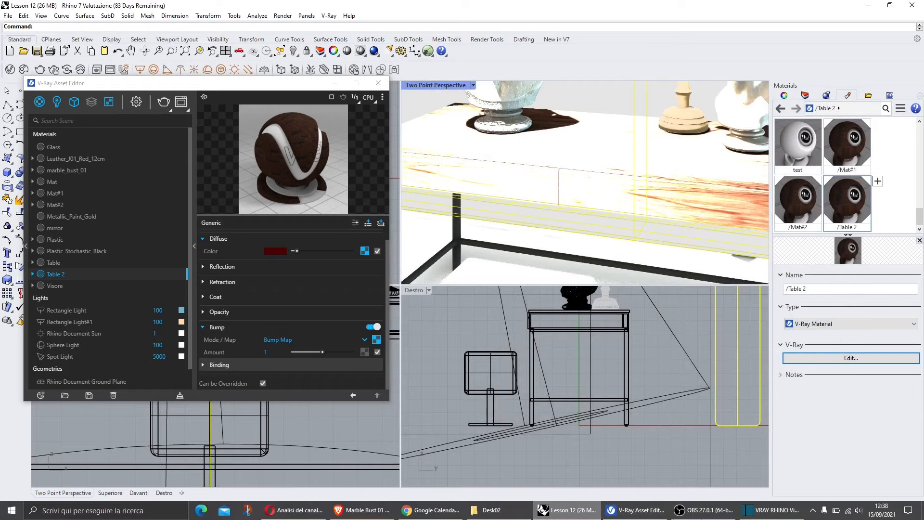
Switch to Shotcut, play the lesson's timeline from about 00:07:18 and pause it near 00:07:21.
{"action": "left_click", "coordinate": [774, 510]}
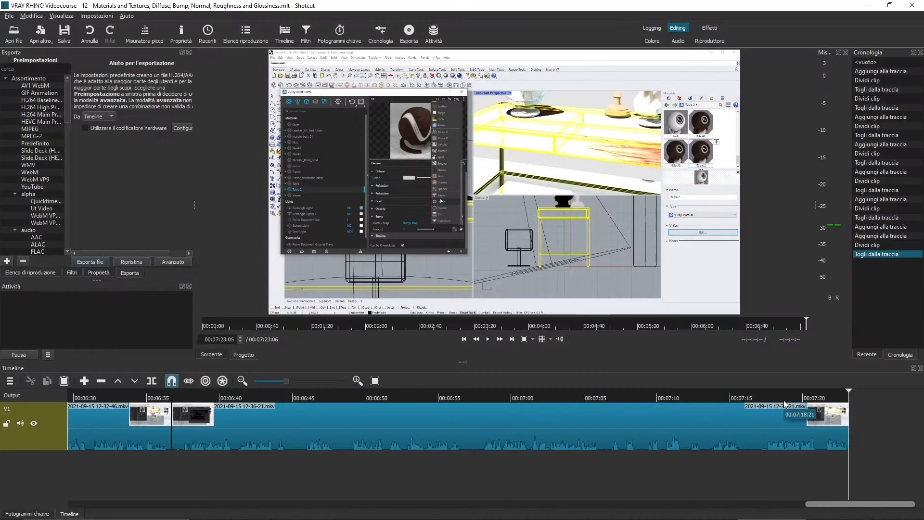
{"action": "left_click", "coordinate": [783, 400]}
{"action": "key", "text": "space"}
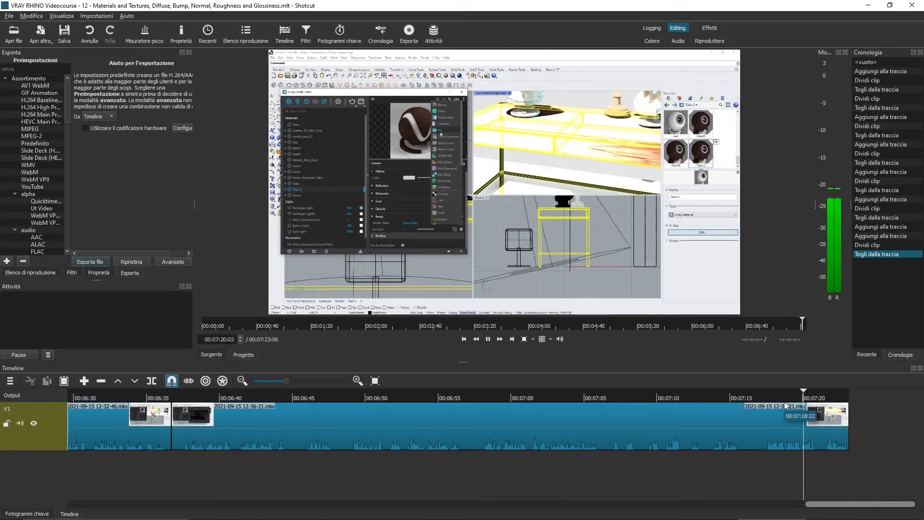
{"action": "key", "text": "space"}
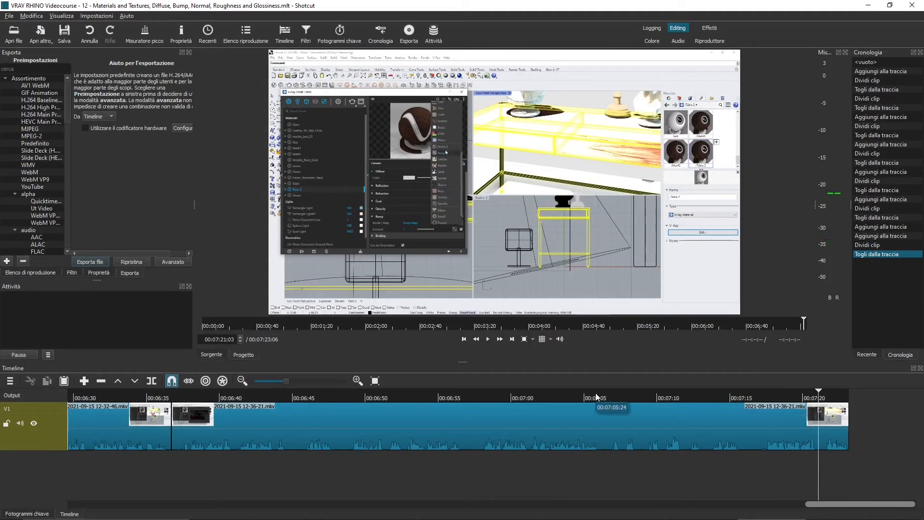